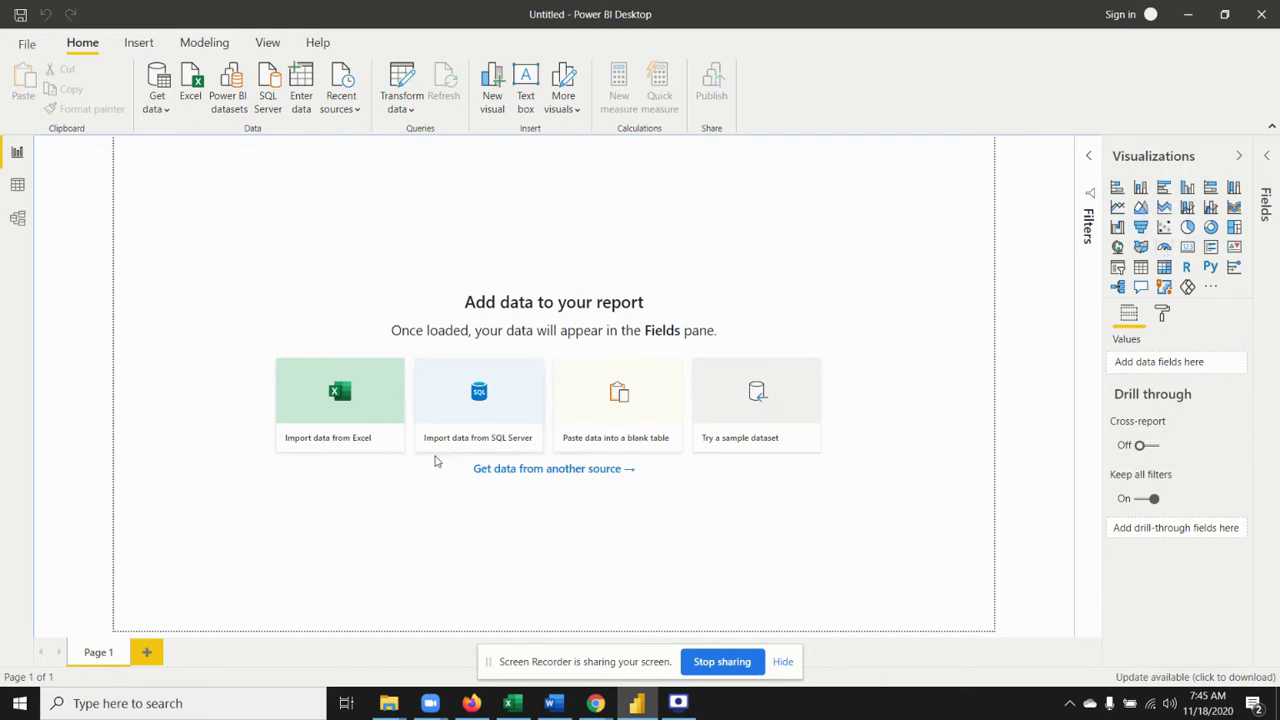
Import the Excel workbook DataP (1) from Downloads into the Navigator
{"action": "left_click", "coordinate": [341, 400]}
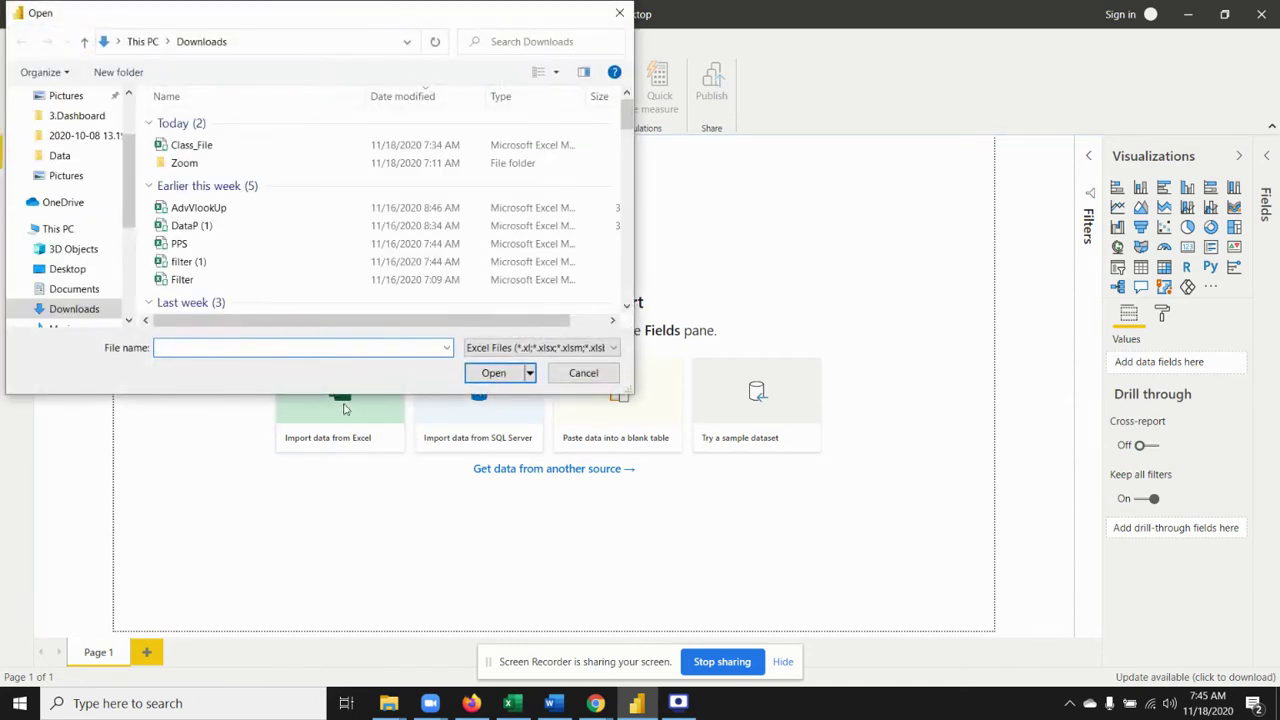
{"action": "left_click", "coordinate": [191, 225]}
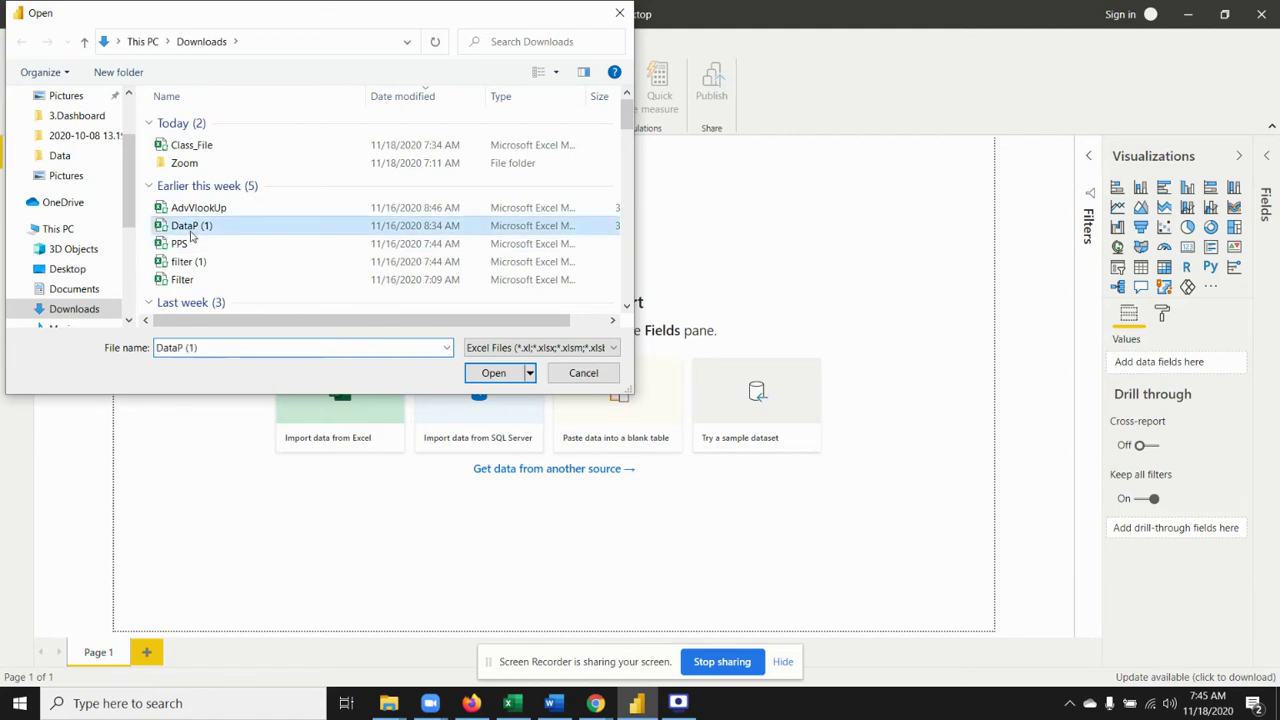
{"action": "left_click", "coordinate": [493, 372]}
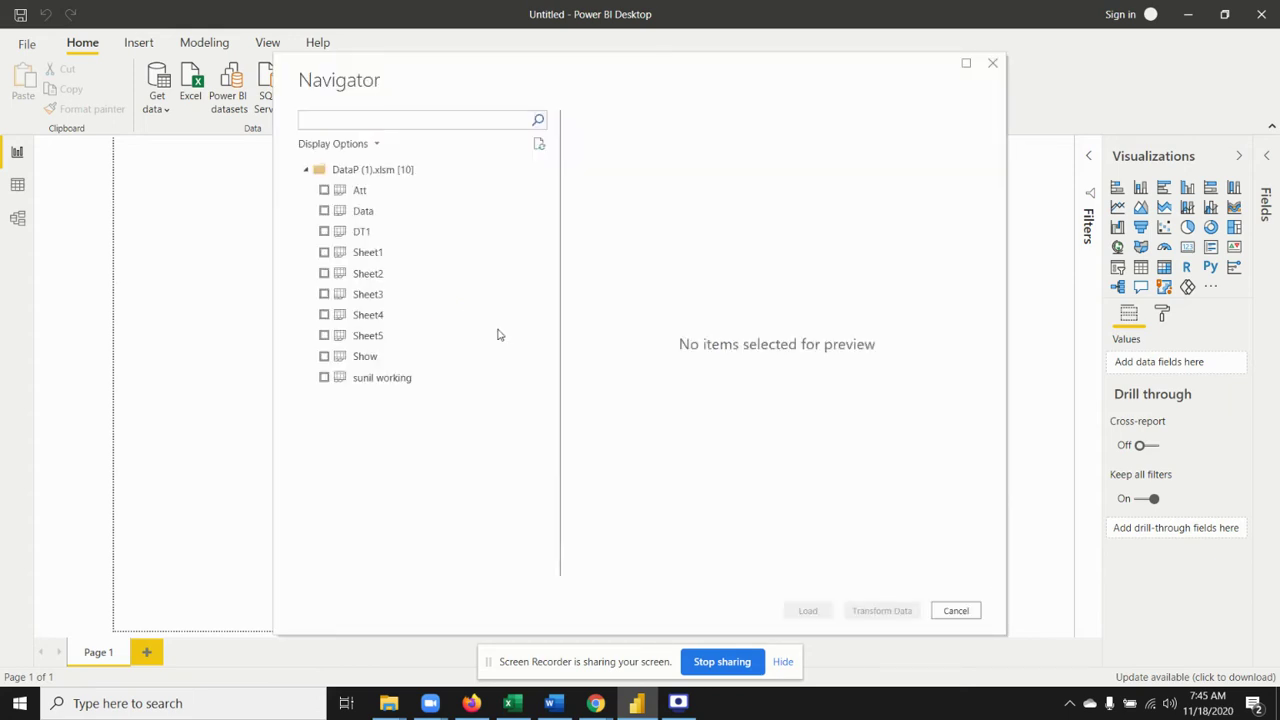
Load the Data sheet from the DataP (1) workbook
{"action": "left_click", "coordinate": [324, 211]}
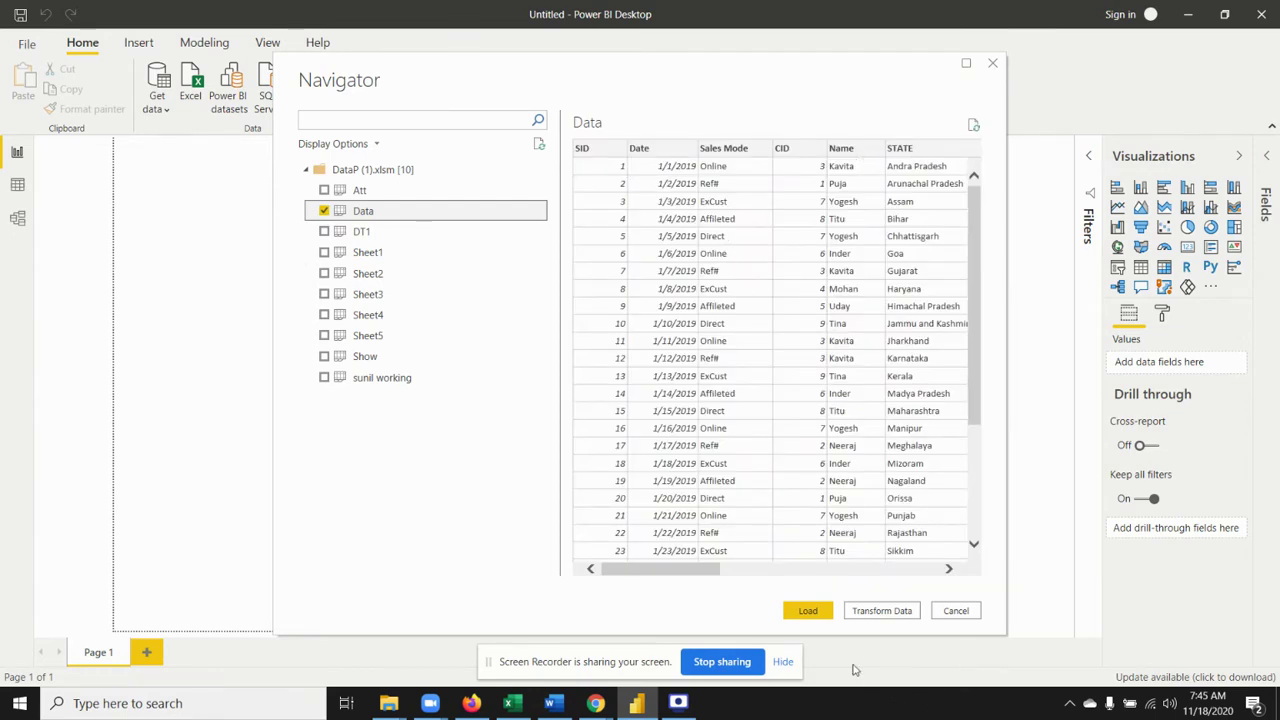
{"action": "left_click", "coordinate": [826, 614]}
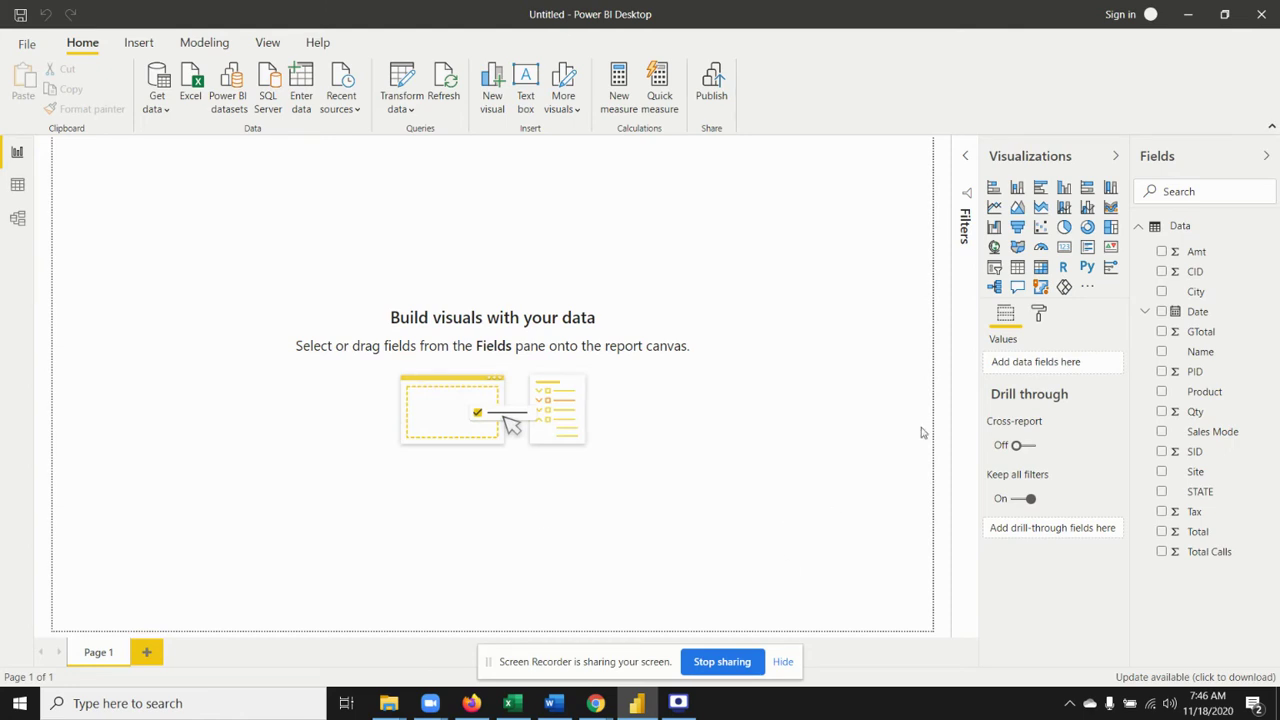
Add a gauge visual showing Qty (196K on a 0K–392K scale) and enlarge it
{"action": "left_click", "coordinate": [1040, 250]}
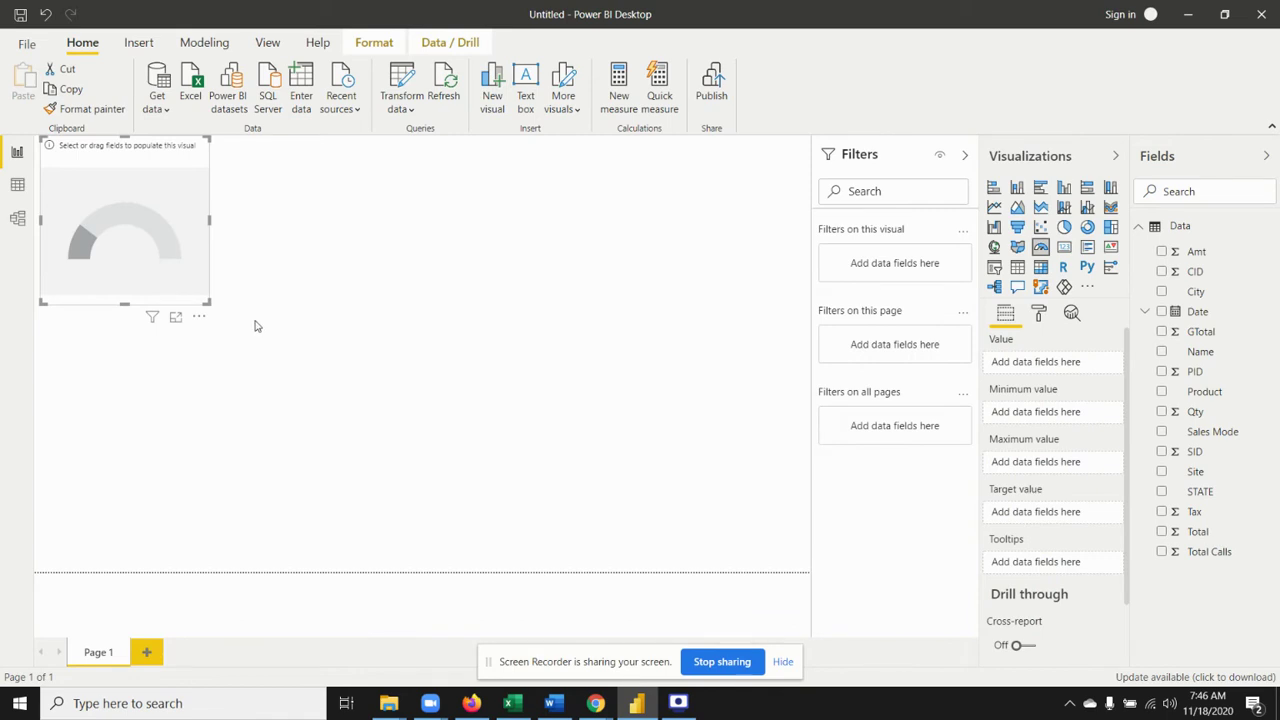
{"action": "left_click_drag", "start_coordinate": [1208, 418], "coordinate": [152, 244]}
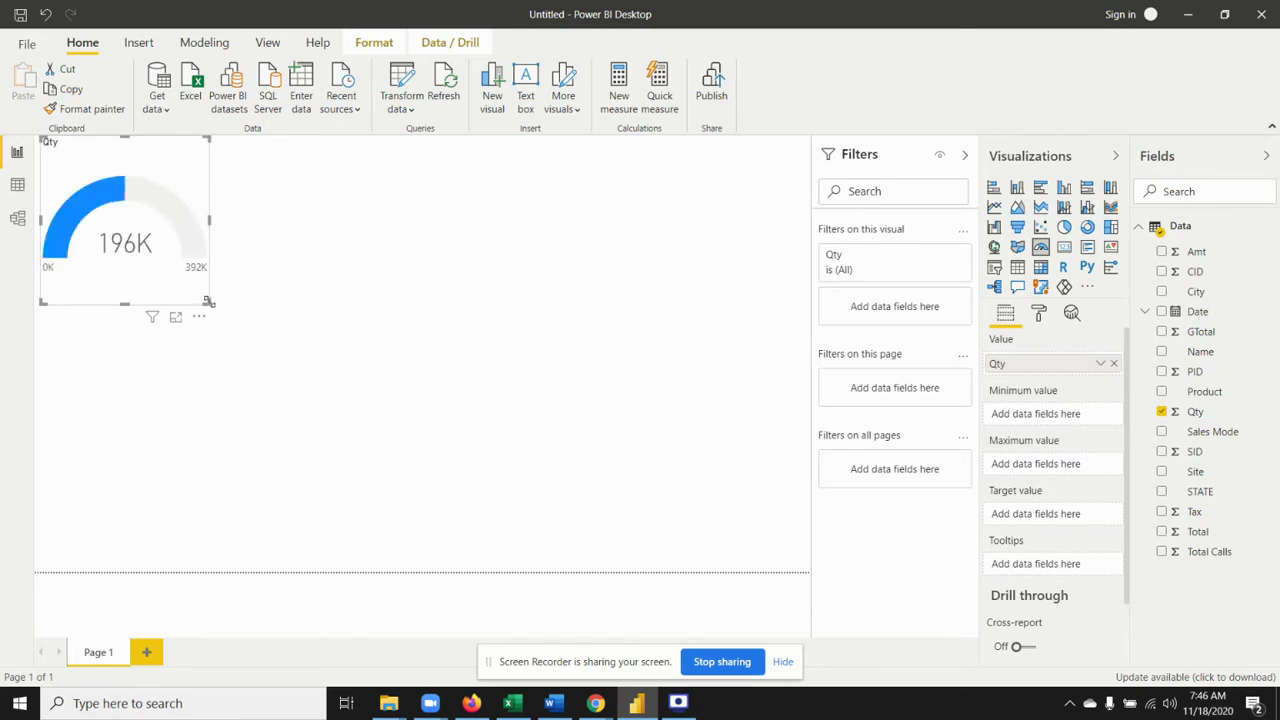
{"action": "mouse_move", "coordinate": [208, 302]}
{"action": "left_mouse_down"}
{"action": "mouse_move", "coordinate": [340, 321]}
{"action": "mouse_move", "coordinate": [395, 377]}
{"action": "left_mouse_up"}
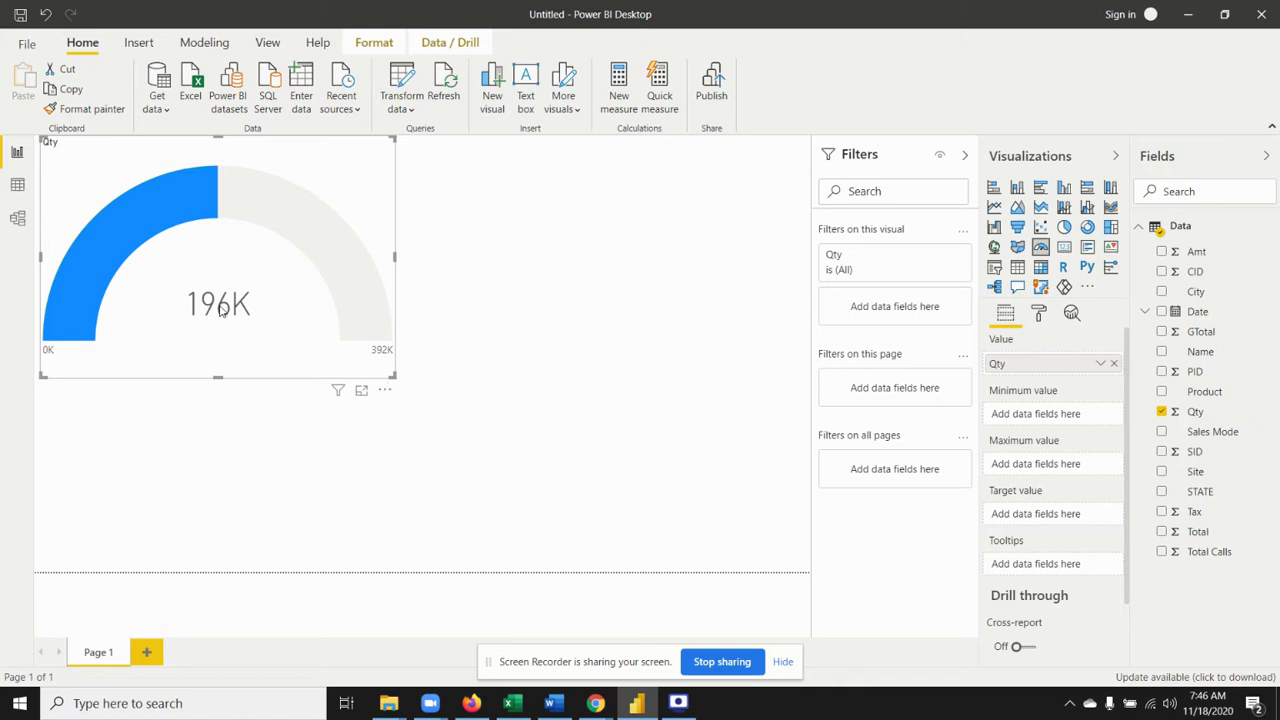
{"action": "mouse_move", "coordinate": [222, 310]}
{"action": "mouse_move", "coordinate": [379, 357]}
{"action": "mouse_move", "coordinate": [271, 210]}
{"action": "scroll", "coordinate": [1066, 510], "scroll_direction": "down", "scroll_amount": 2}
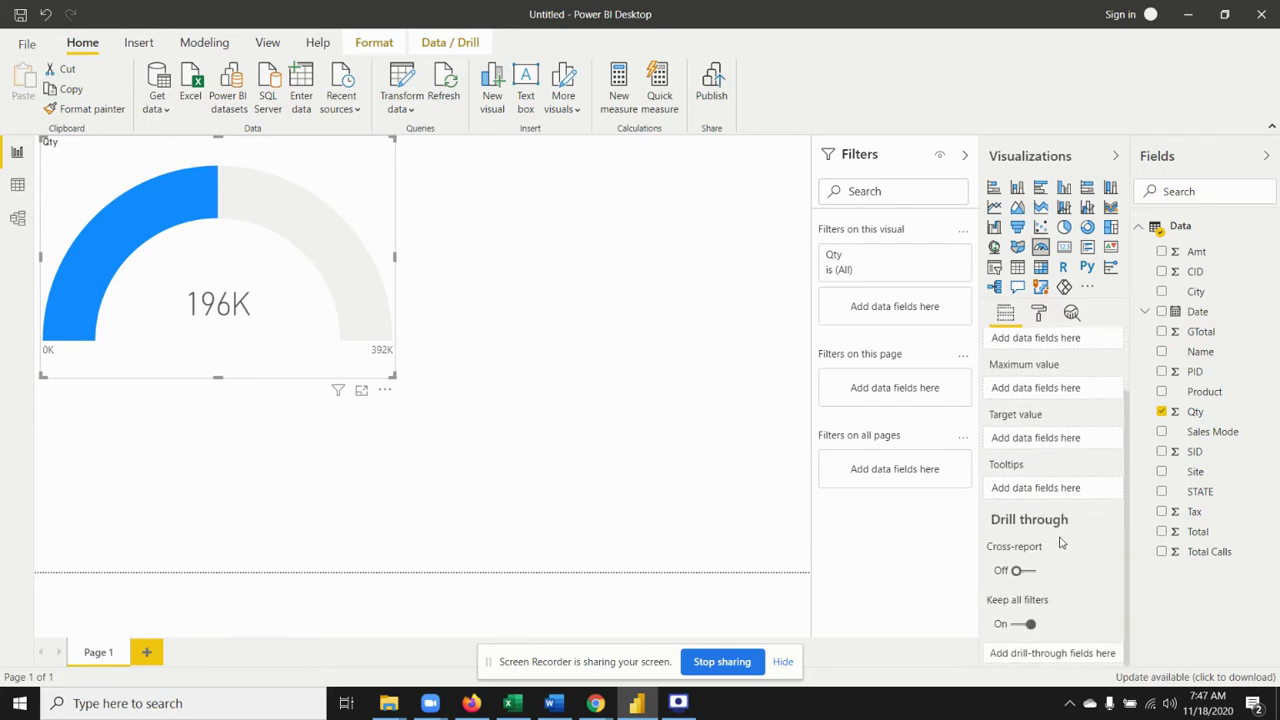
{"action": "scroll", "coordinate": [1062, 543], "scroll_direction": "up", "scroll_amount": 2}
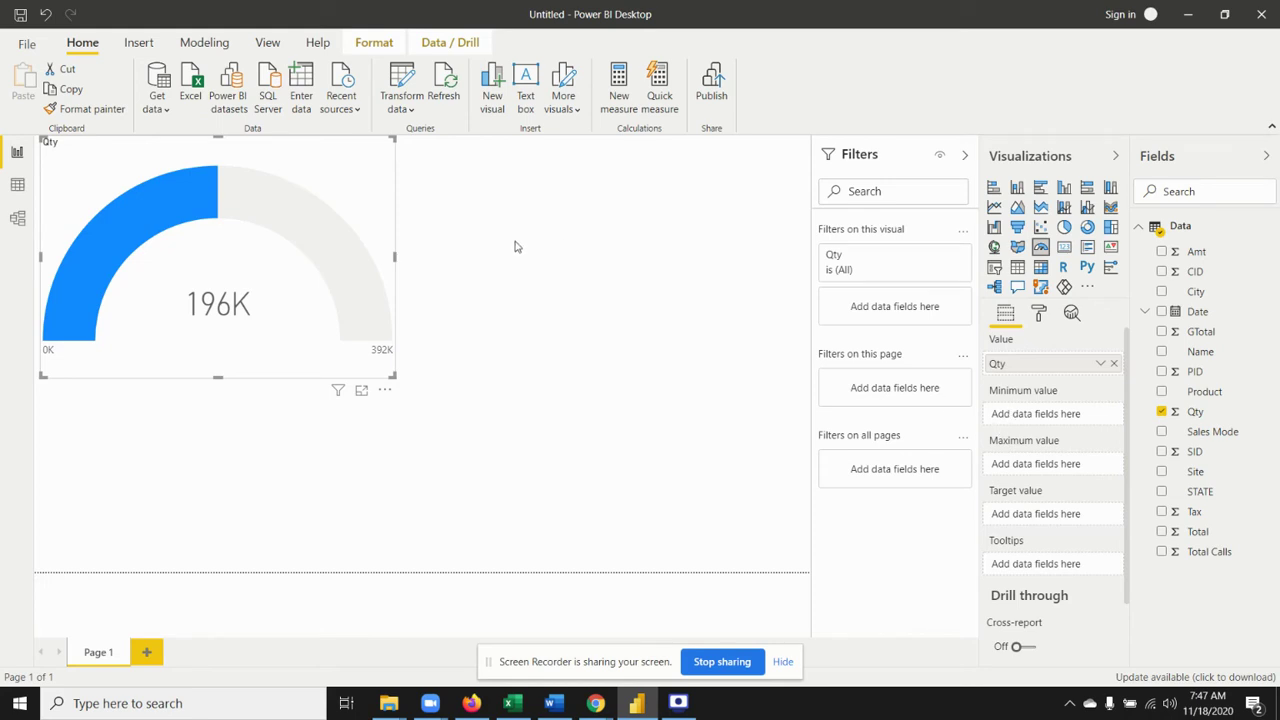
Create a MIN measure equal to 20000 and use it as the gauge's minimum value
{"action": "left_click", "coordinate": [620, 100]}
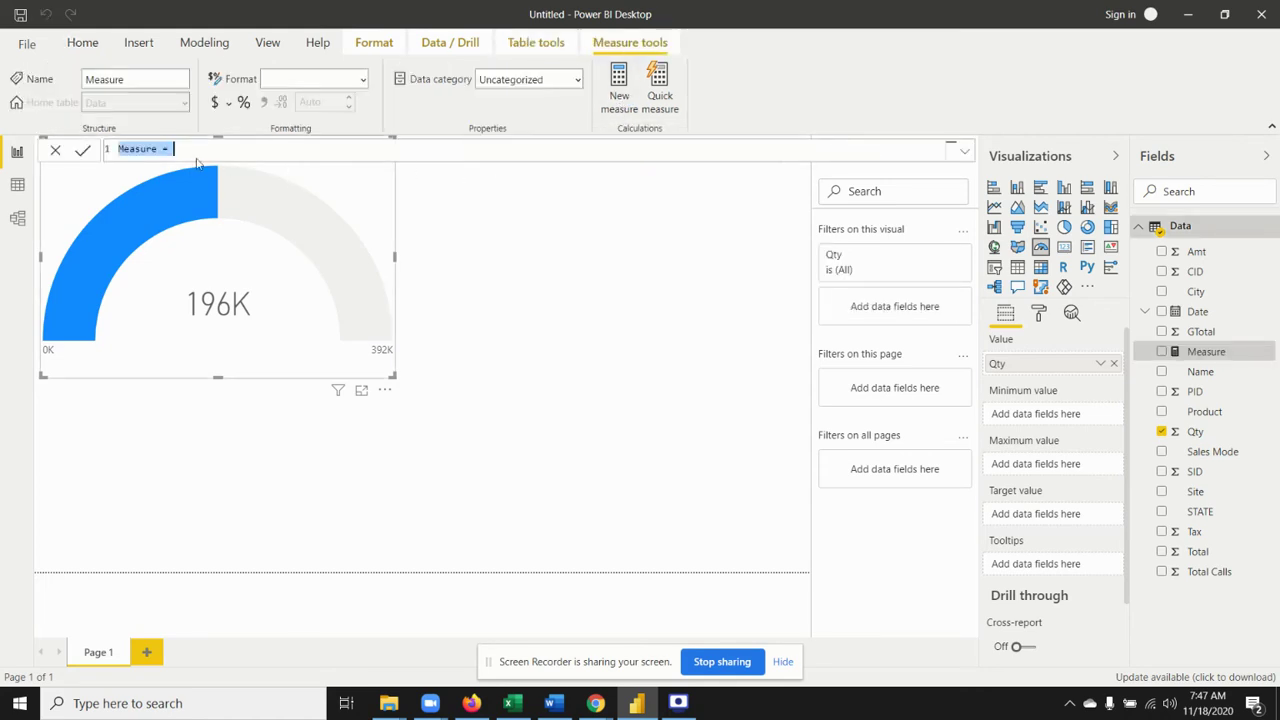
{"action": "double_click", "coordinate": [158, 149]}
{"action": "type", "text": "MIN = "}
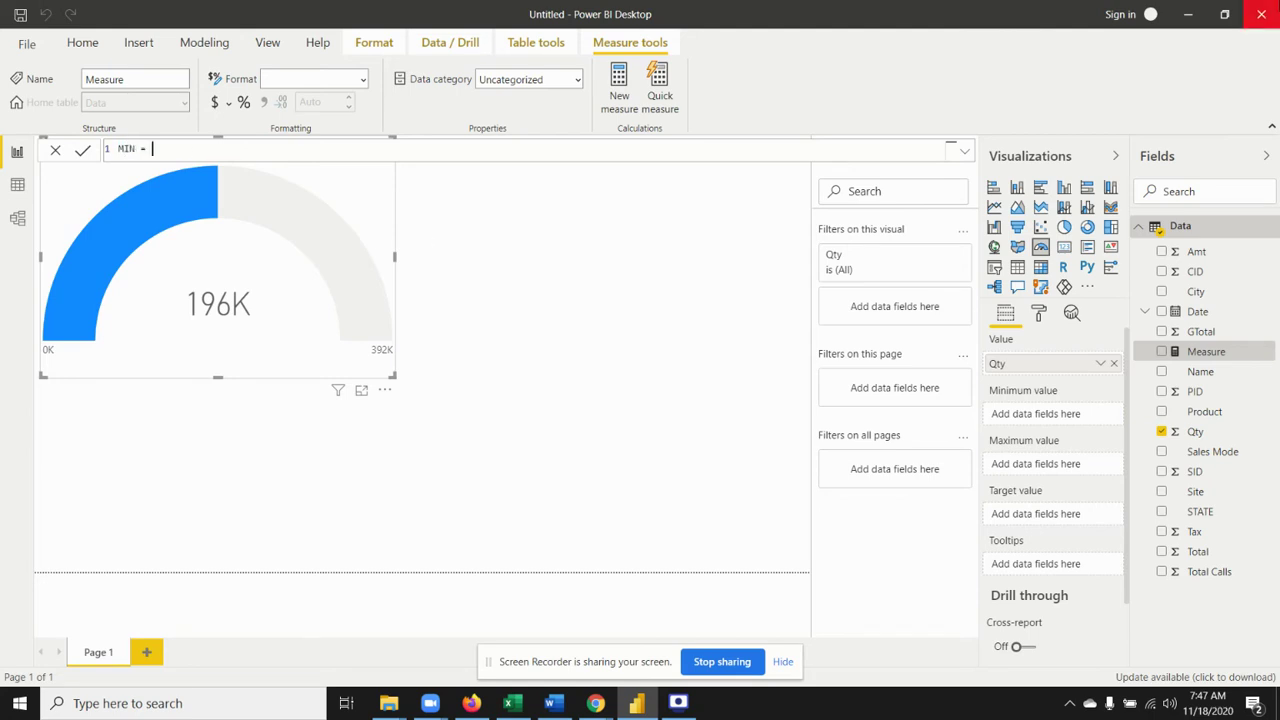
{"action": "type", "text": "200"}
{"action": "type", "text": "00"}
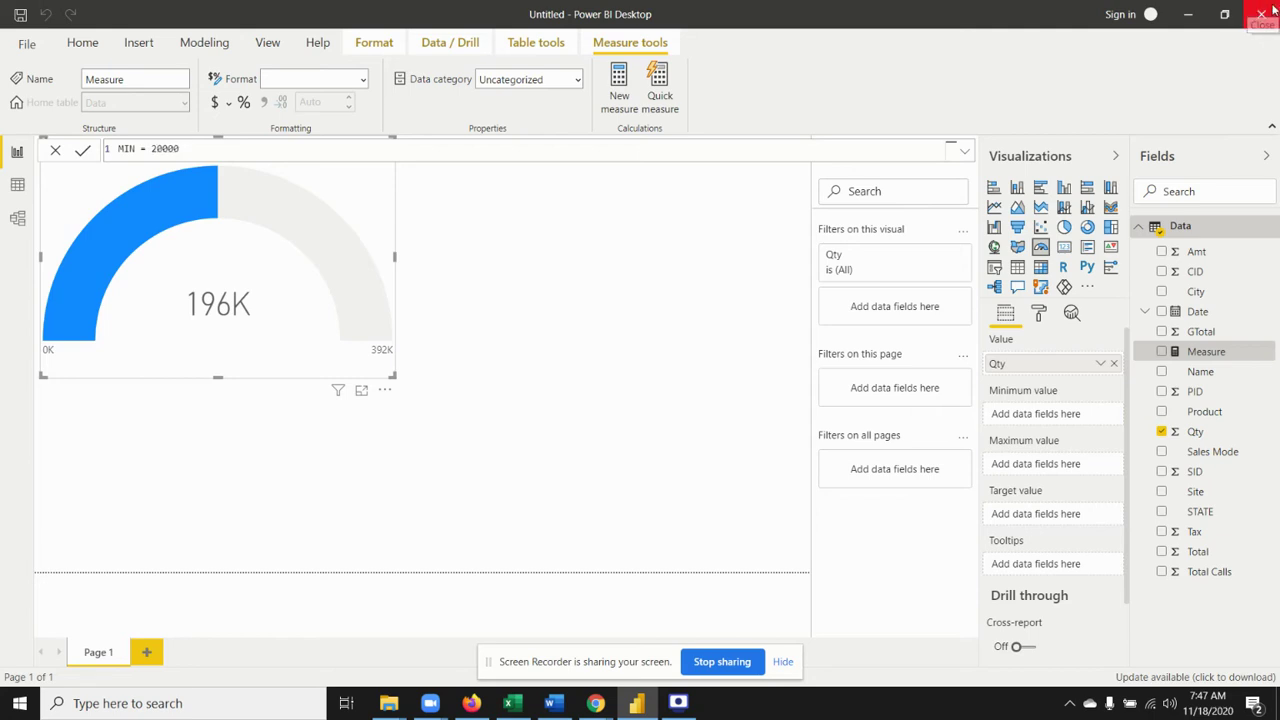
{"action": "key", "text": "Return"}
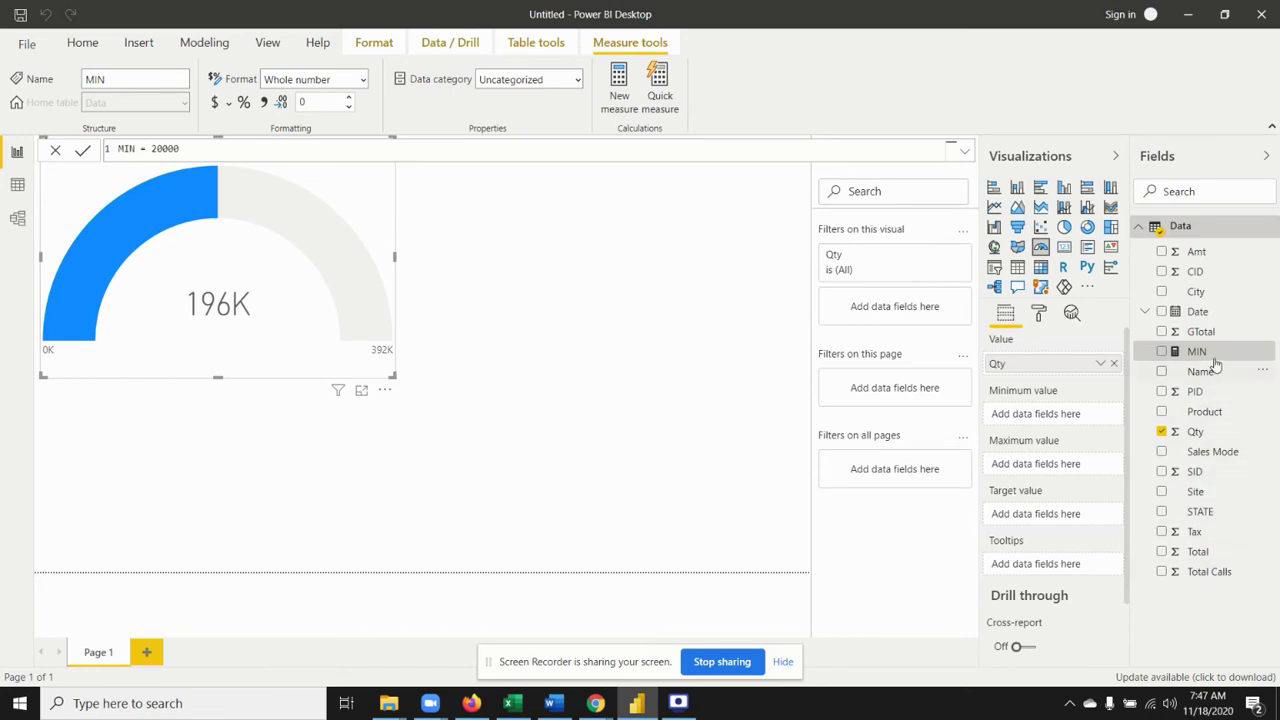
{"action": "left_click_drag", "start_coordinate": [1197, 352], "coordinate": [1035, 413]}
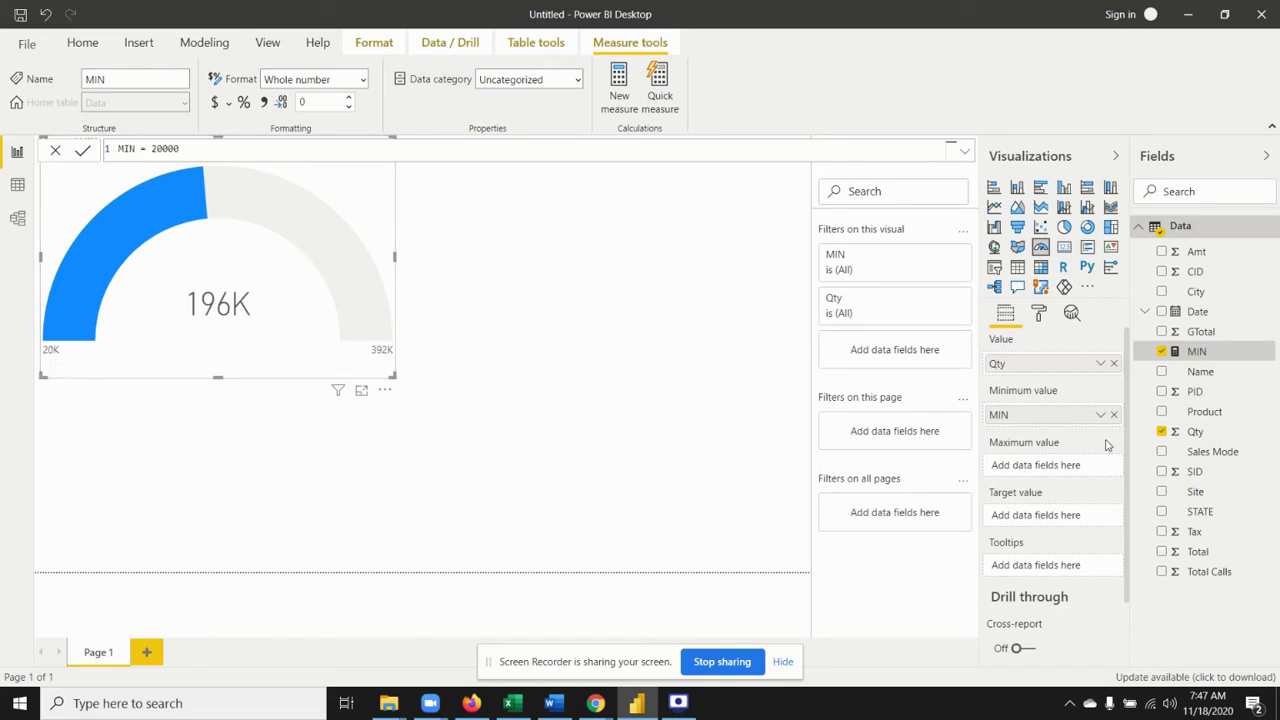
{"action": "left_click", "coordinate": [616, 114]}
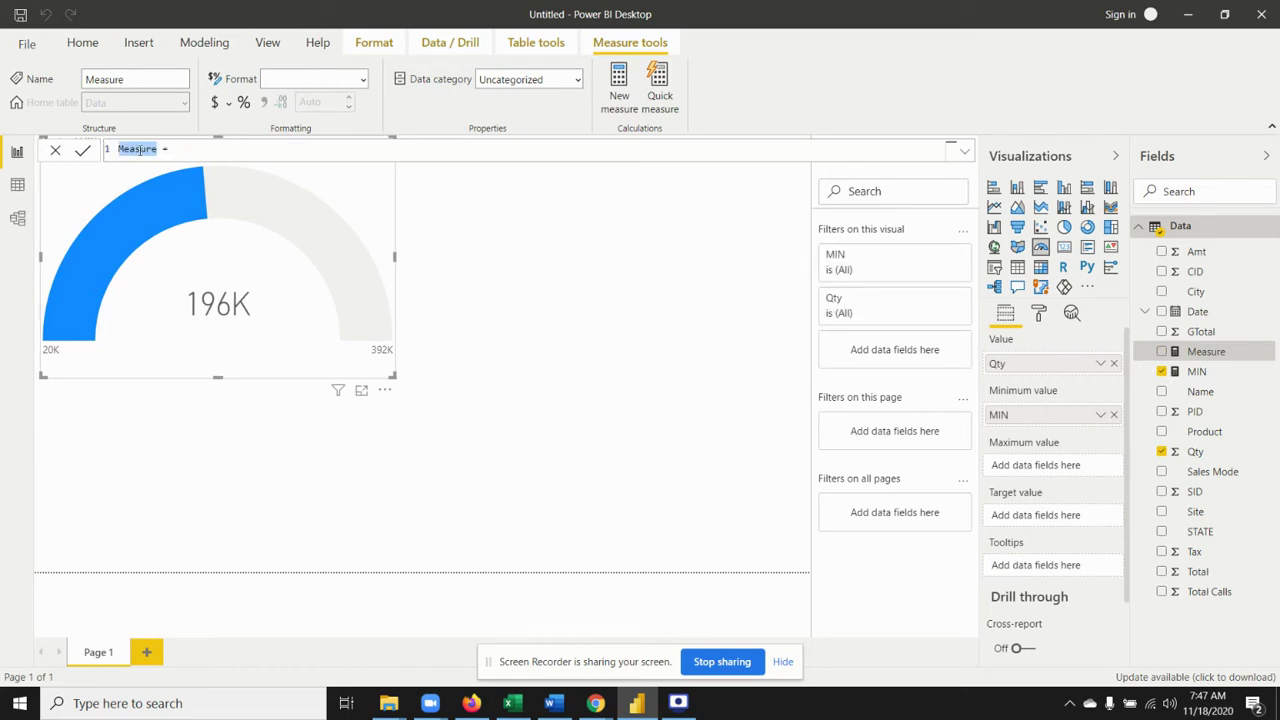
Create a MAX measure of 400000 and use it as the gauge's maximum value
{"action": "type", "text": "MAX"}
{"action": "left_click", "coordinate": [150, 149]}
{"action": "type", "text": "4"}
{"action": "type", "text": "000"}
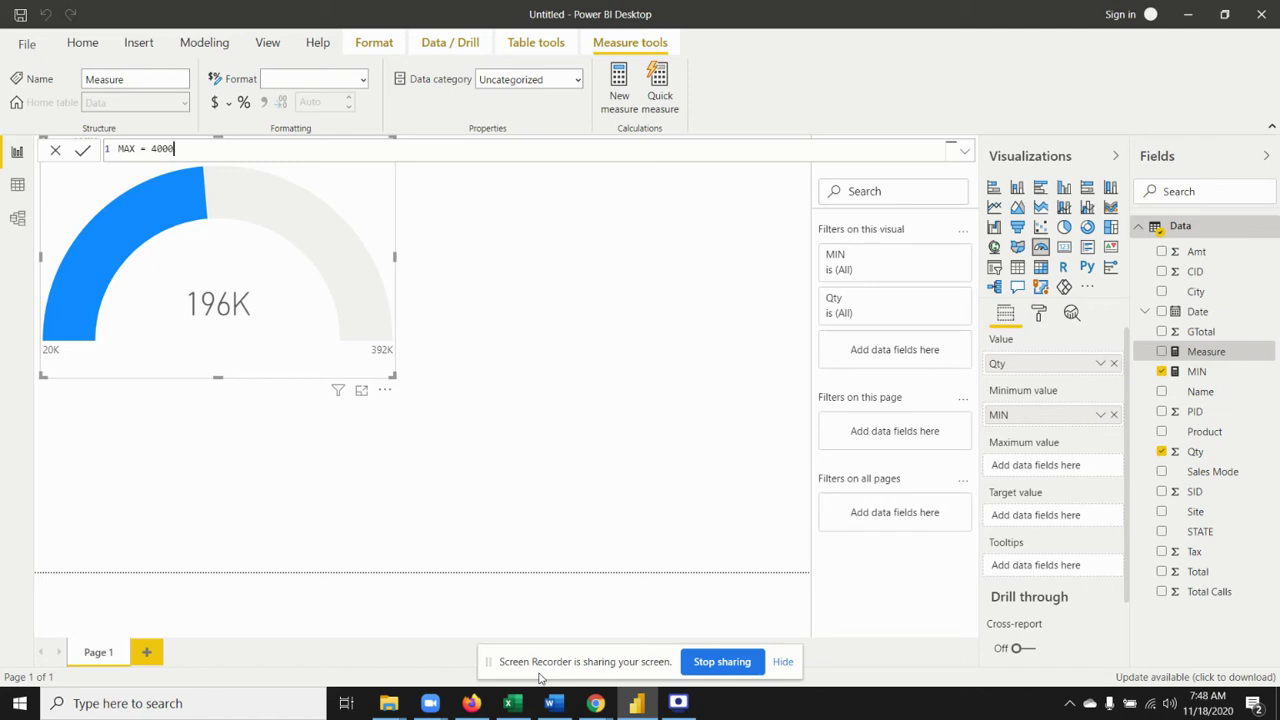
{"action": "type", "text": "00"}
{"action": "key", "text": "Return"}
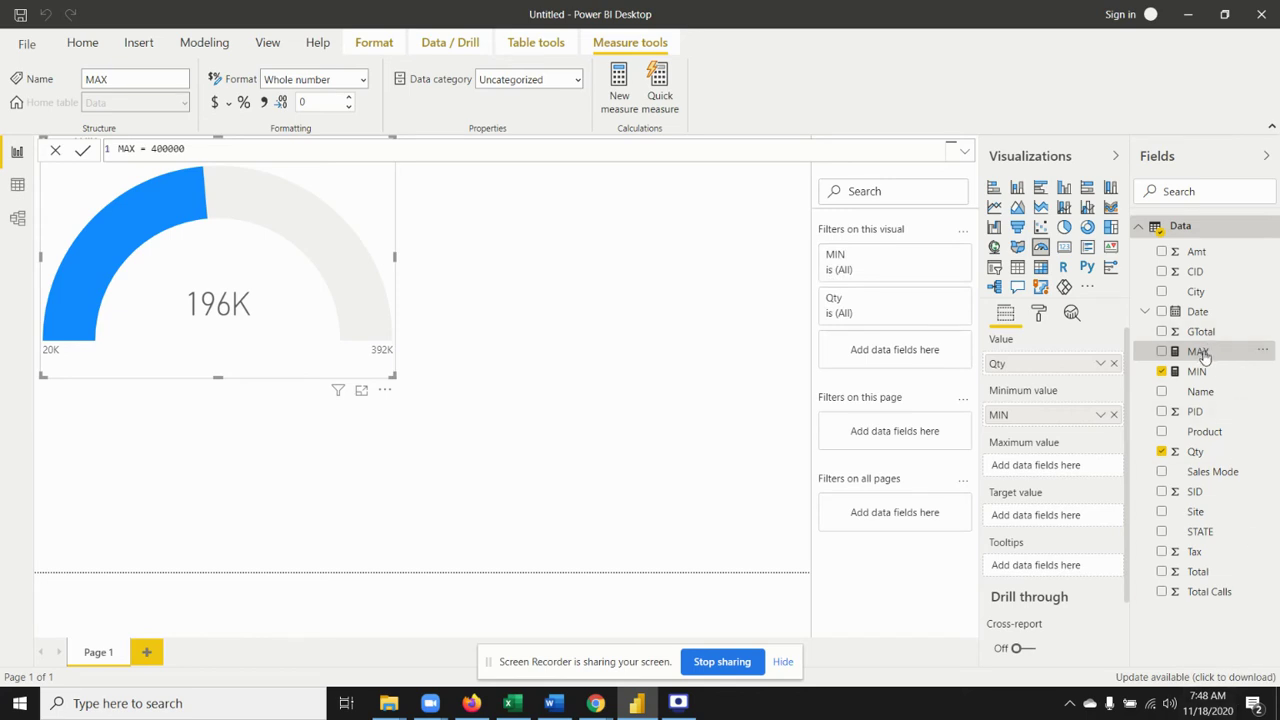
{"action": "mouse_move", "coordinate": [1205, 356]}
{"action": "left_mouse_down"}
{"action": "mouse_move", "coordinate": [1082, 484]}
{"action": "mouse_move", "coordinate": [1066, 472]}
{"action": "left_mouse_up"}
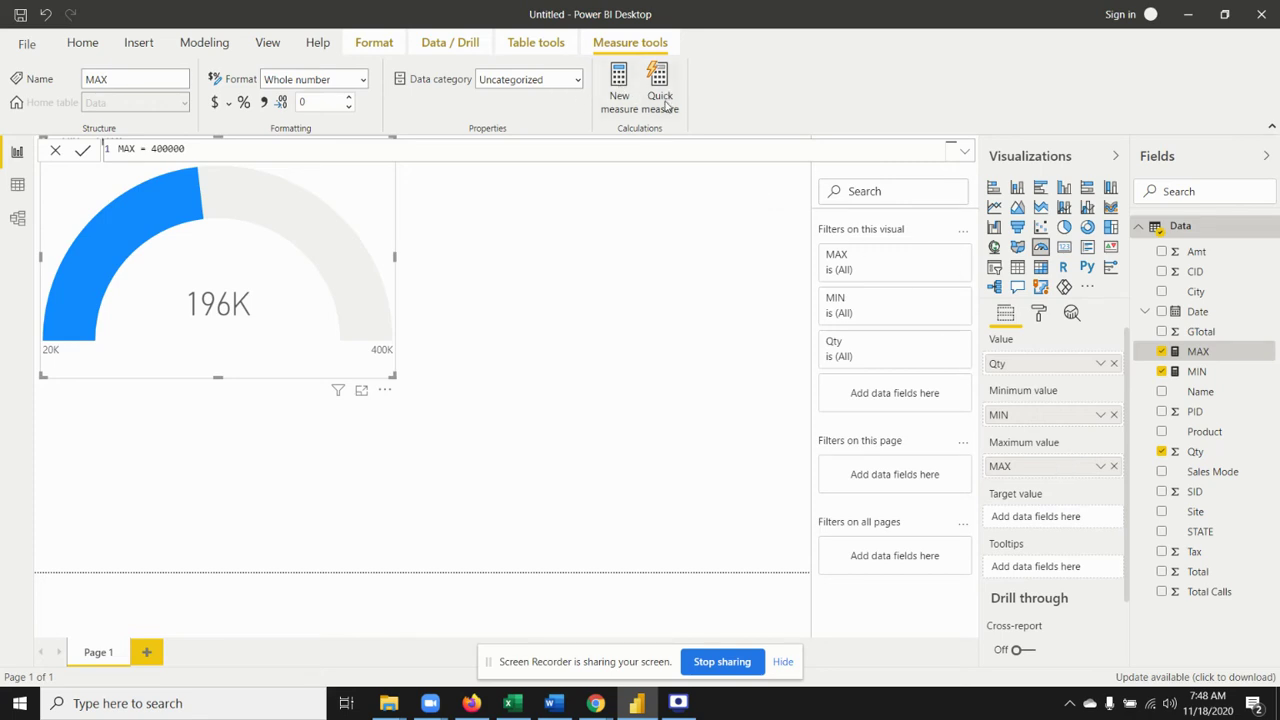
{"action": "left_click", "coordinate": [629, 109]}
{"action": "left_click", "coordinate": [629, 109]}
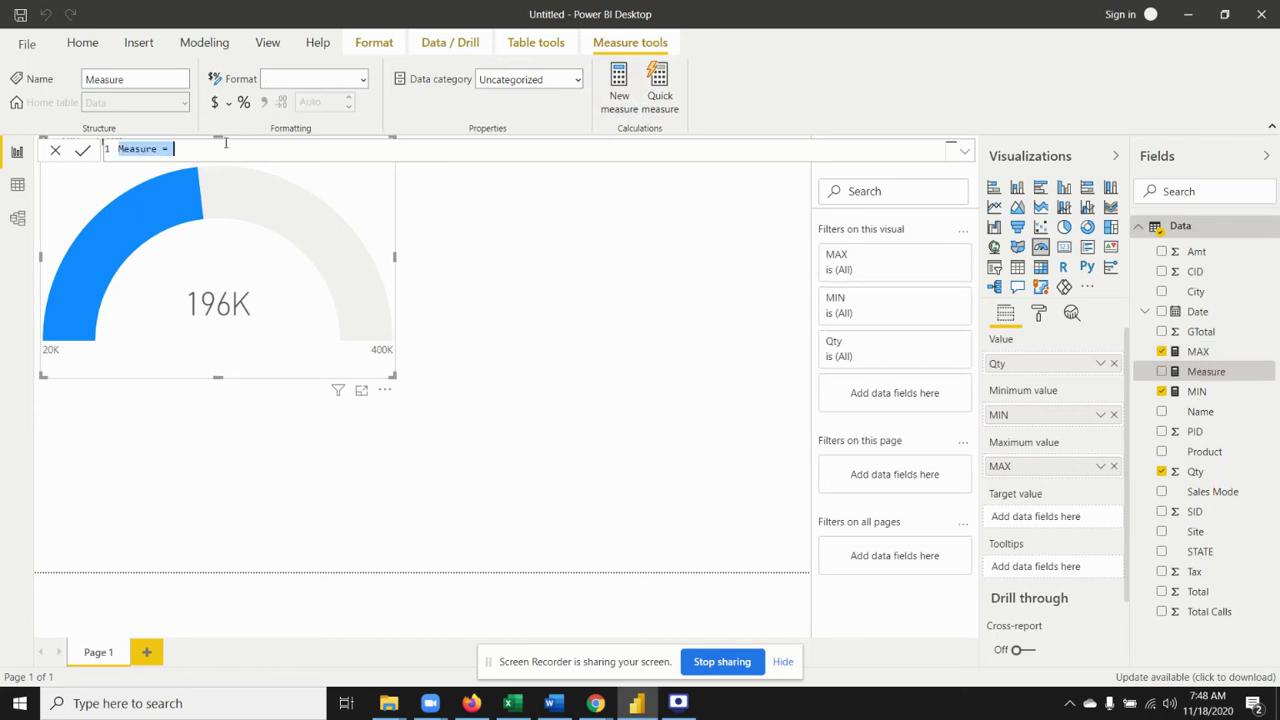
Create a TRG measure of 300000 and use it as the gauge's target value
{"action": "left_click", "coordinate": [158, 148]}
{"action": "double_click", "coordinate": [158, 148]}
{"action": "type", "text": "TRG = 200000"}
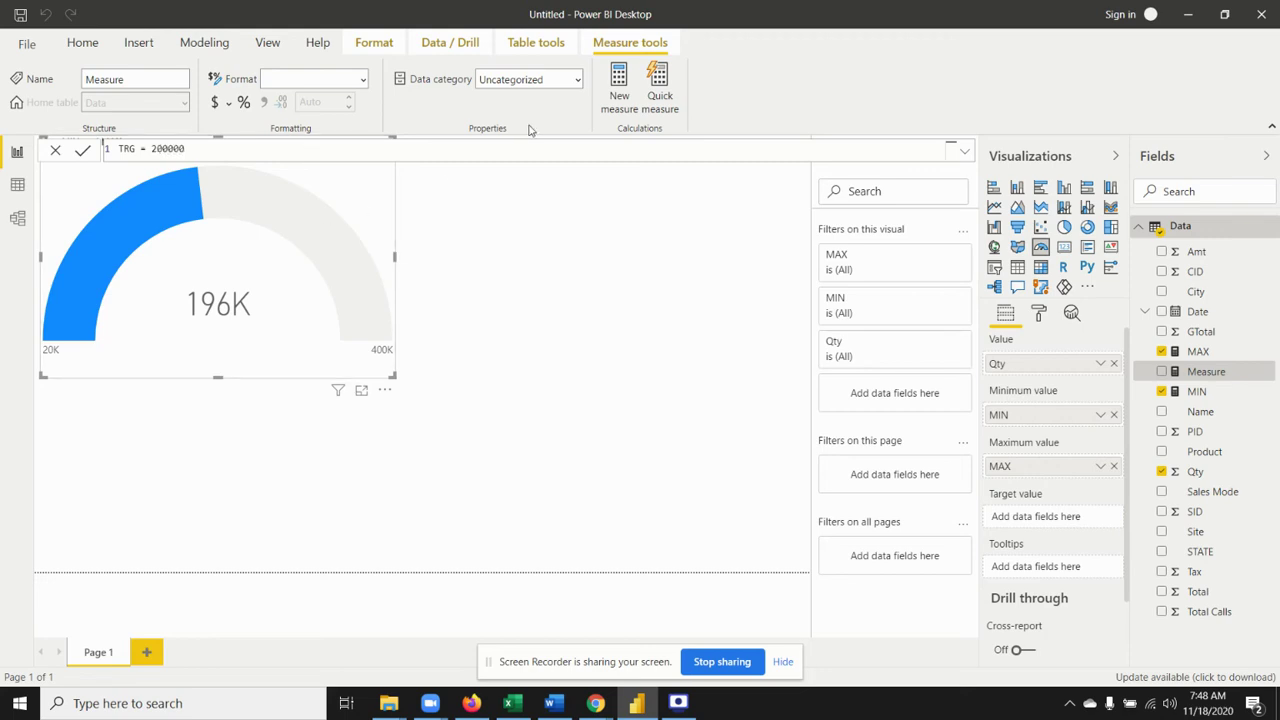
{"action": "key", "text": "Return"}
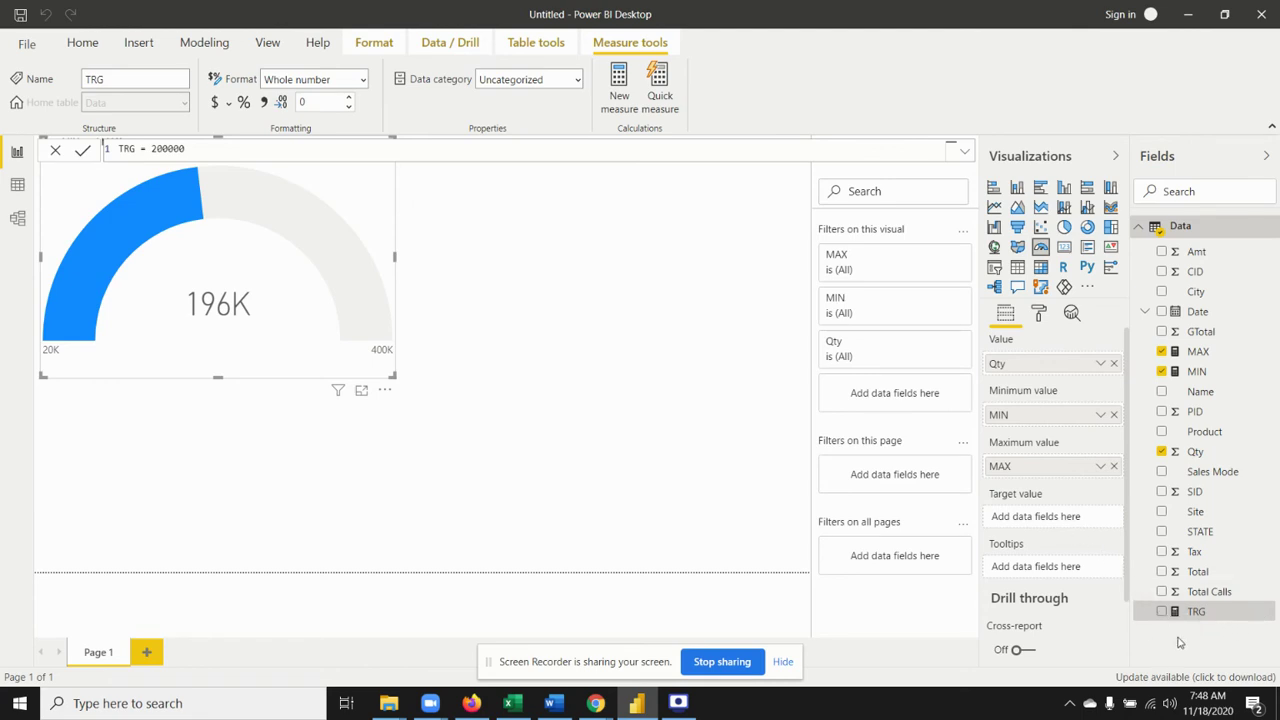
{"action": "left_click_drag", "start_coordinate": [1190, 611], "coordinate": [1070, 527]}
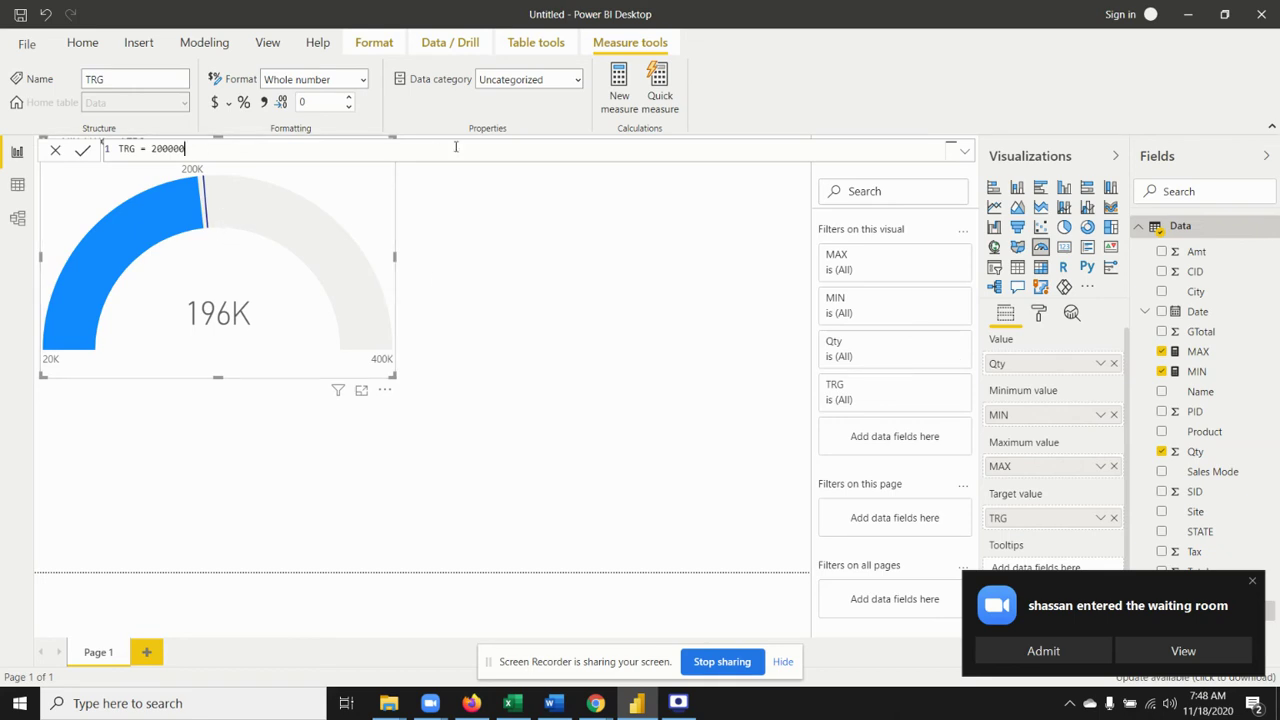
{"action": "key", "text": "Left"}
{"action": "key", "text": "Left"}
{"action": "key", "text": "Left"}
{"action": "type", "text": "3"}
{"action": "key", "text": "Return"}
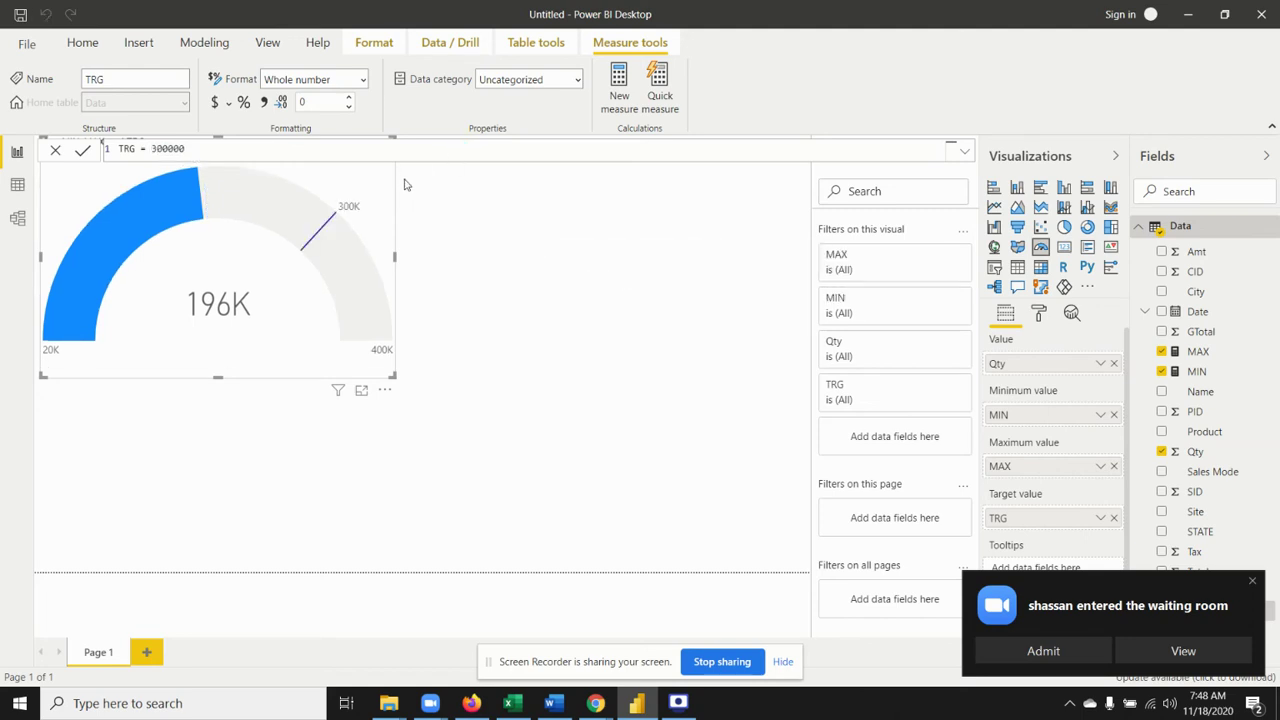
{"action": "mouse_move", "coordinate": [304, 251]}
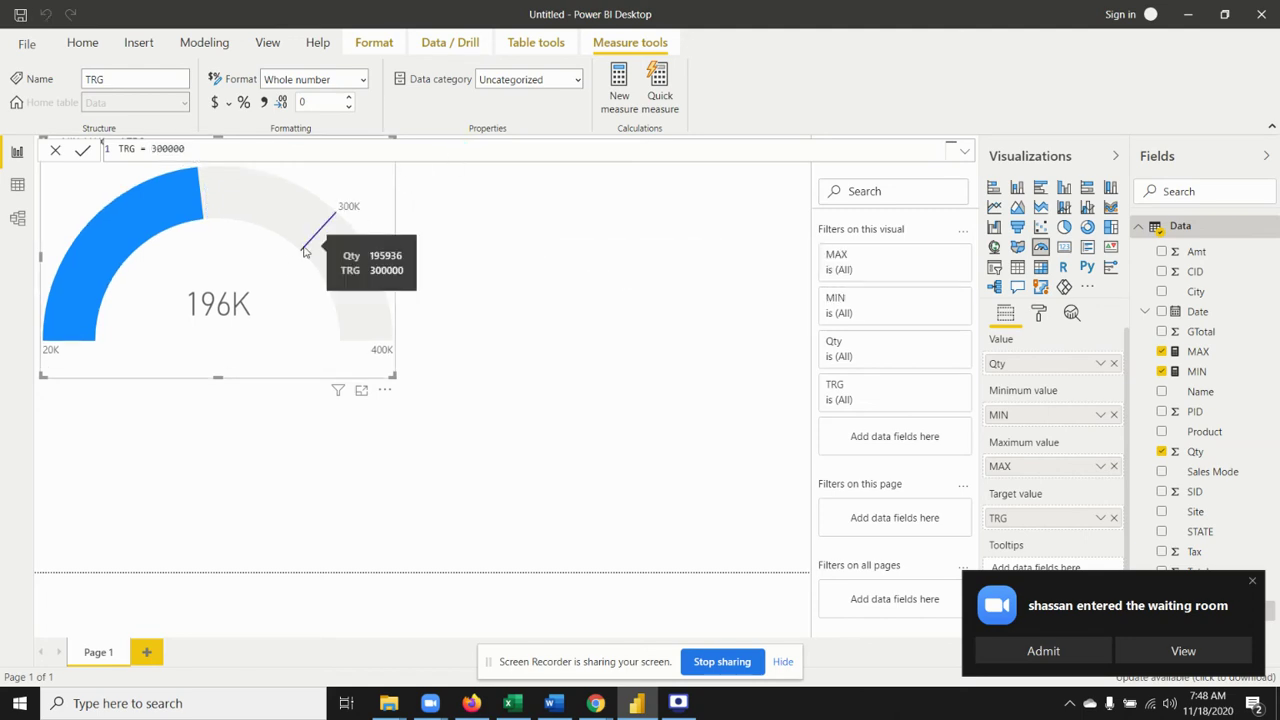
{"action": "left_click", "coordinate": [1038, 314]}
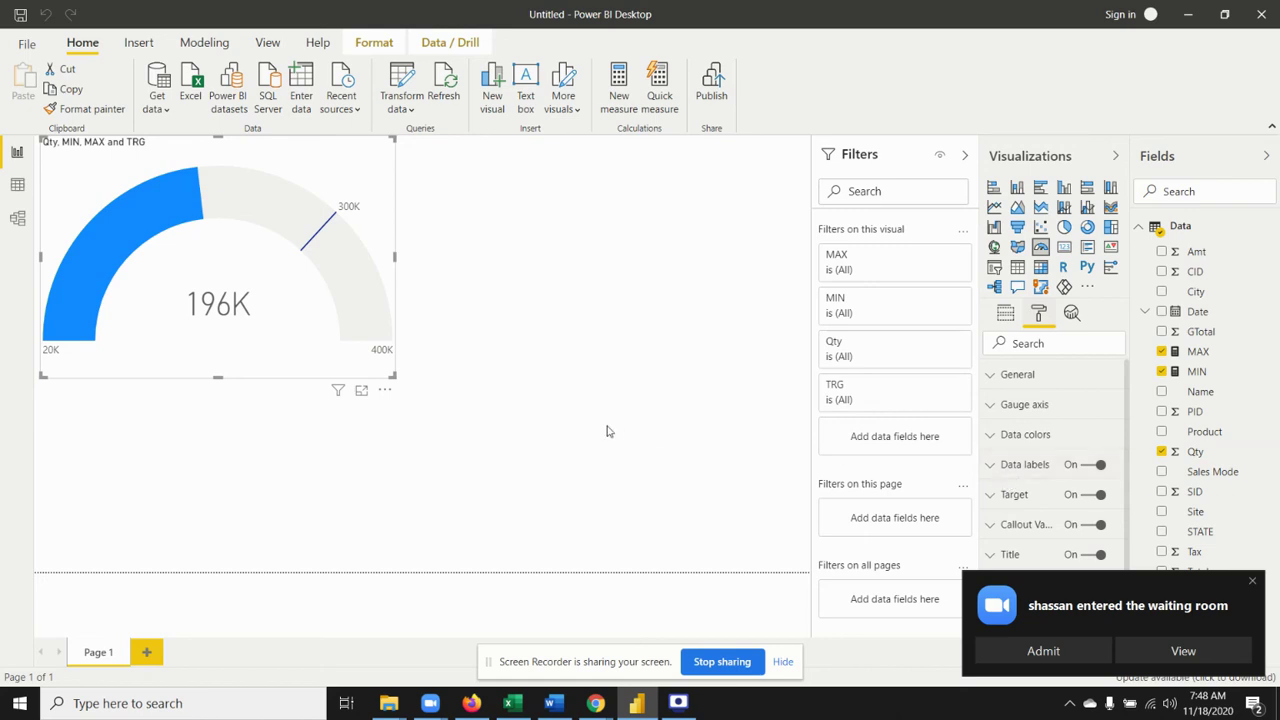
Colour the gauge's target line red and its fill arc light indigo
{"action": "left_click", "coordinate": [1058, 443]}
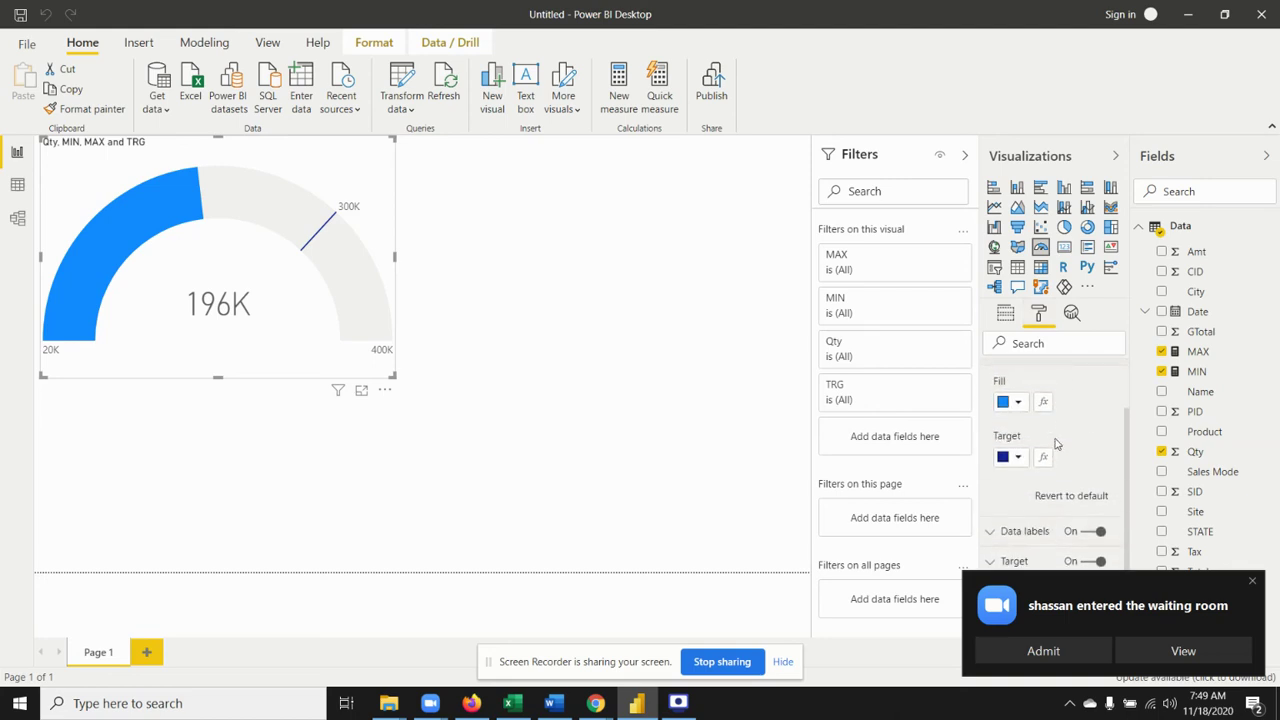
{"action": "left_click", "coordinate": [1020, 460]}
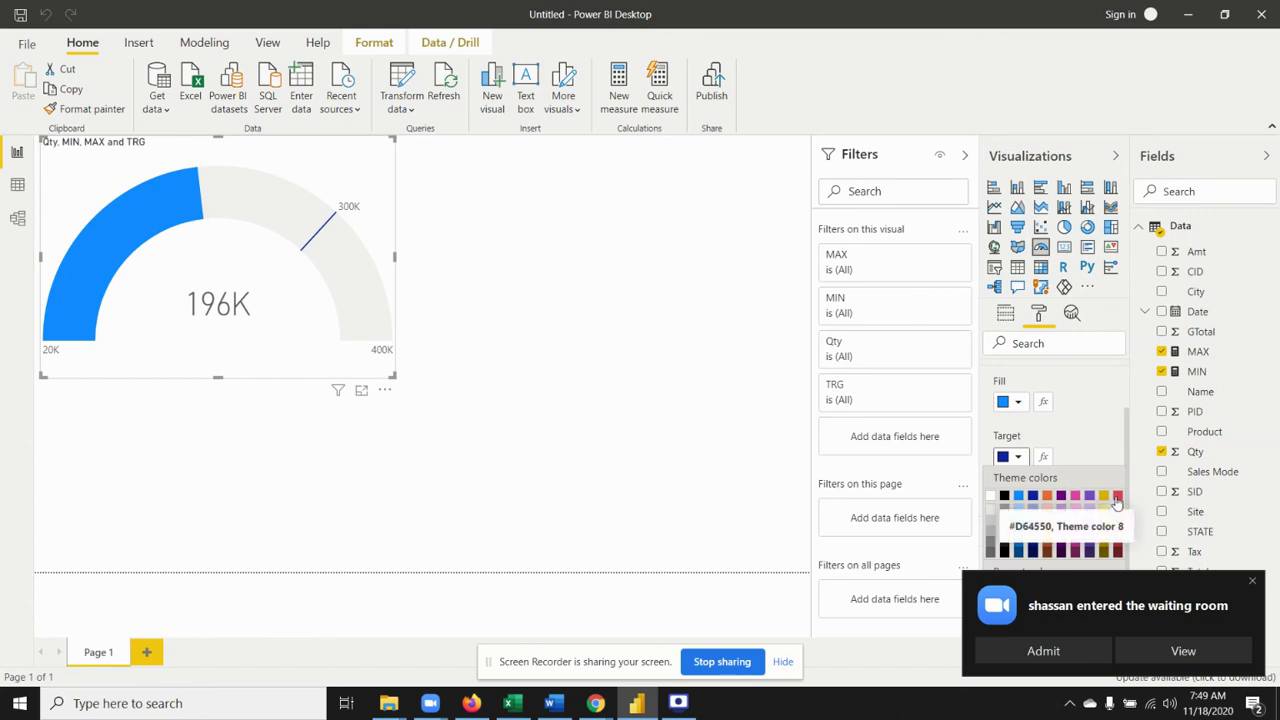
{"action": "left_click", "coordinate": [1117, 496]}
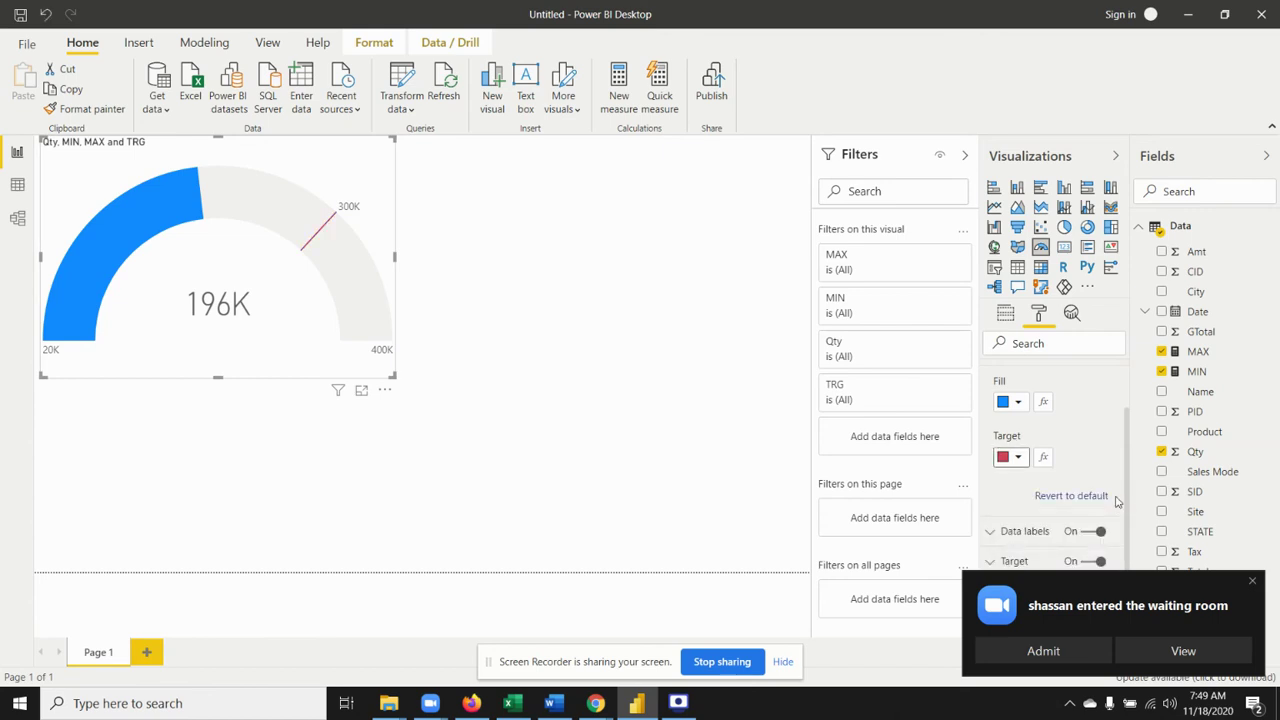
{"action": "left_click", "coordinate": [1018, 402]}
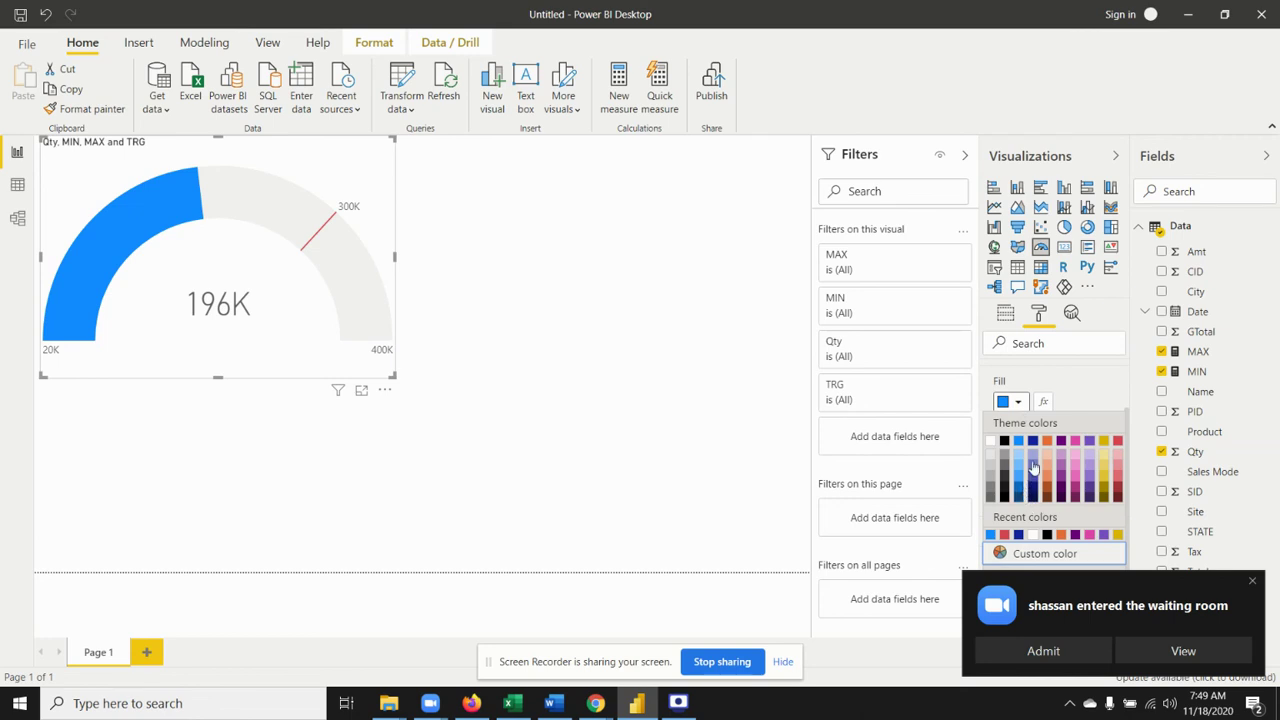
{"action": "left_click", "coordinate": [1034, 456]}
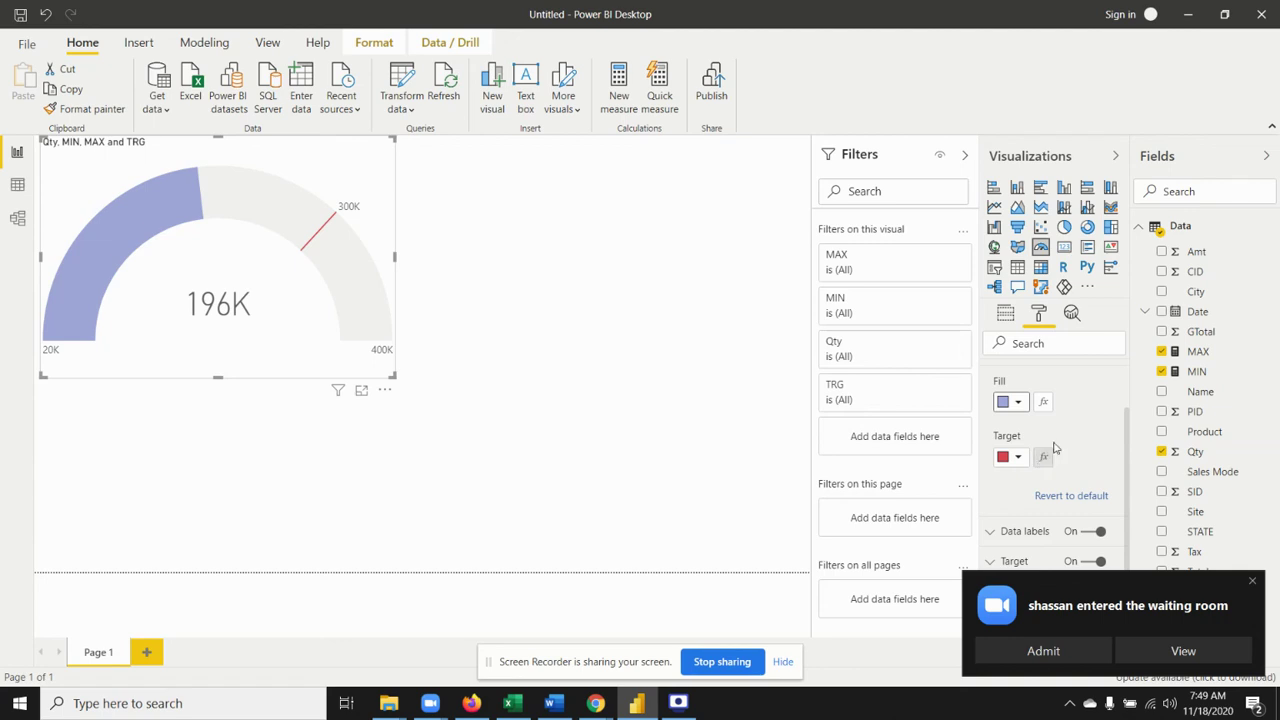
{"action": "scroll", "coordinate": [1060, 449], "scroll_direction": "down", "scroll_amount": 2}
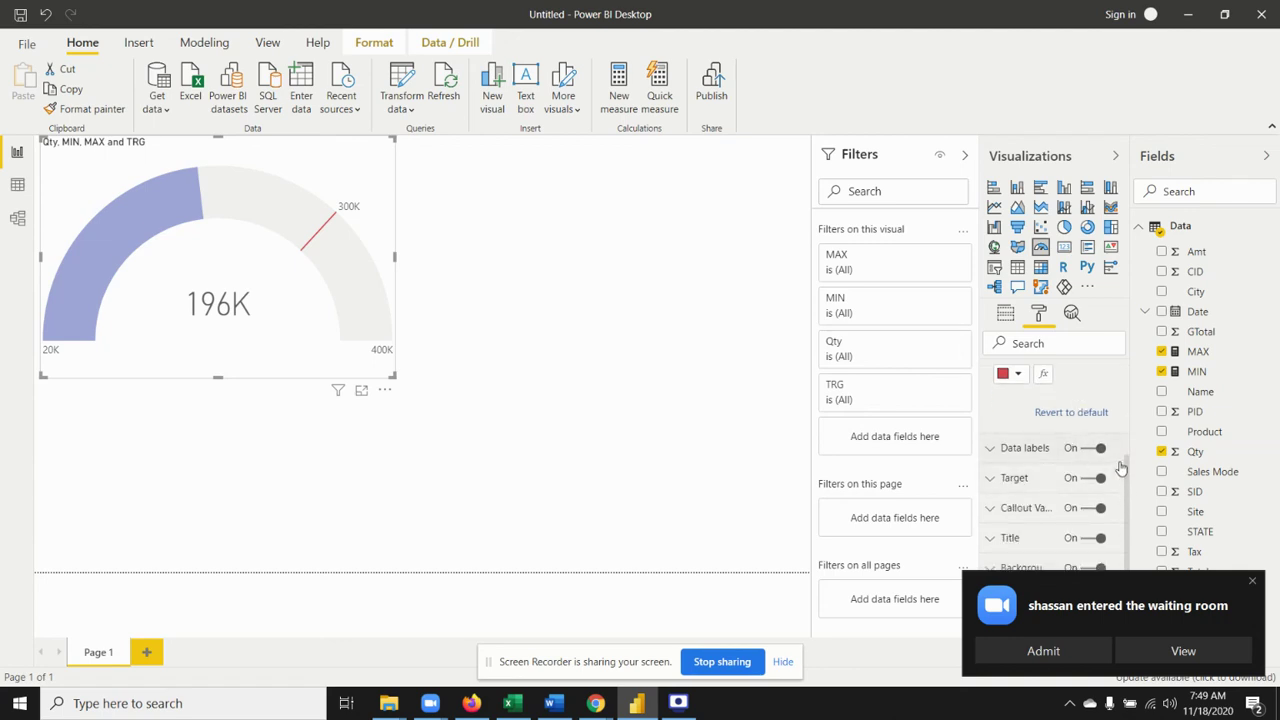
Try Thousands and Millions for the data label display units, then settle on None
{"action": "left_click", "coordinate": [1050, 455]}
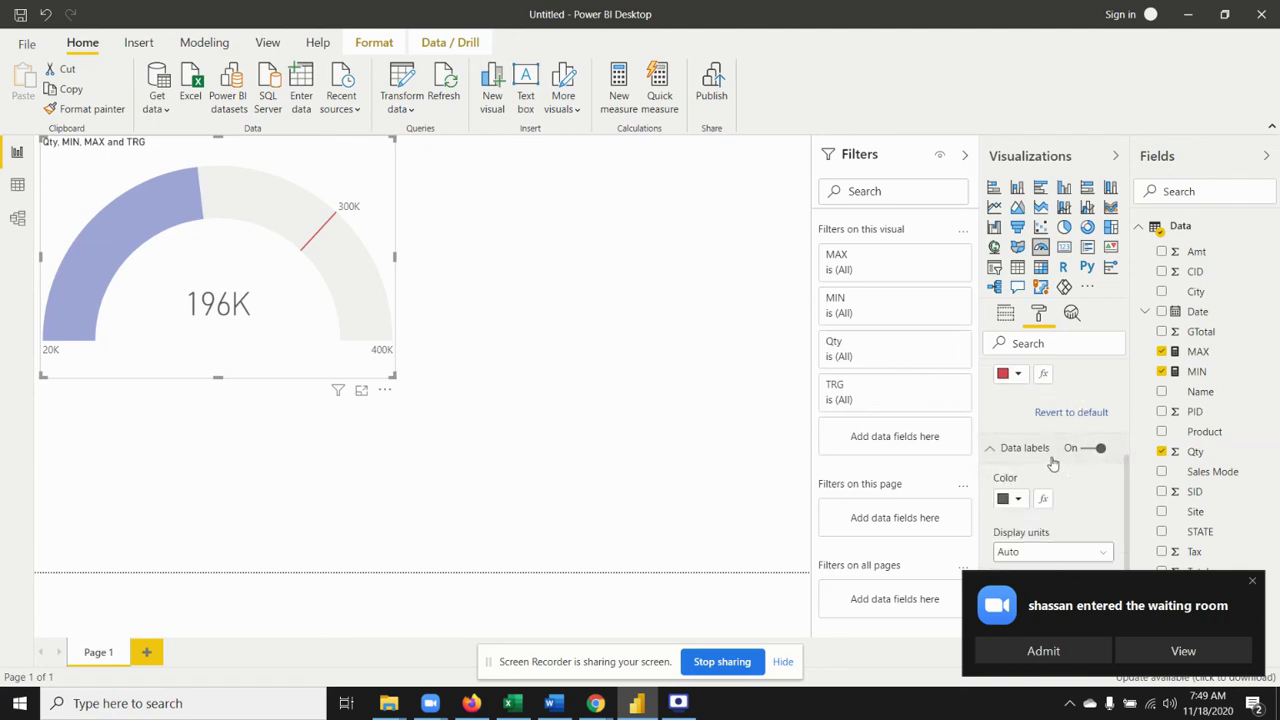
{"action": "scroll", "coordinate": [1052, 463], "scroll_direction": "down", "scroll_amount": 3}
{"action": "scroll", "coordinate": [1052, 463], "scroll_direction": "down", "scroll_amount": 1}
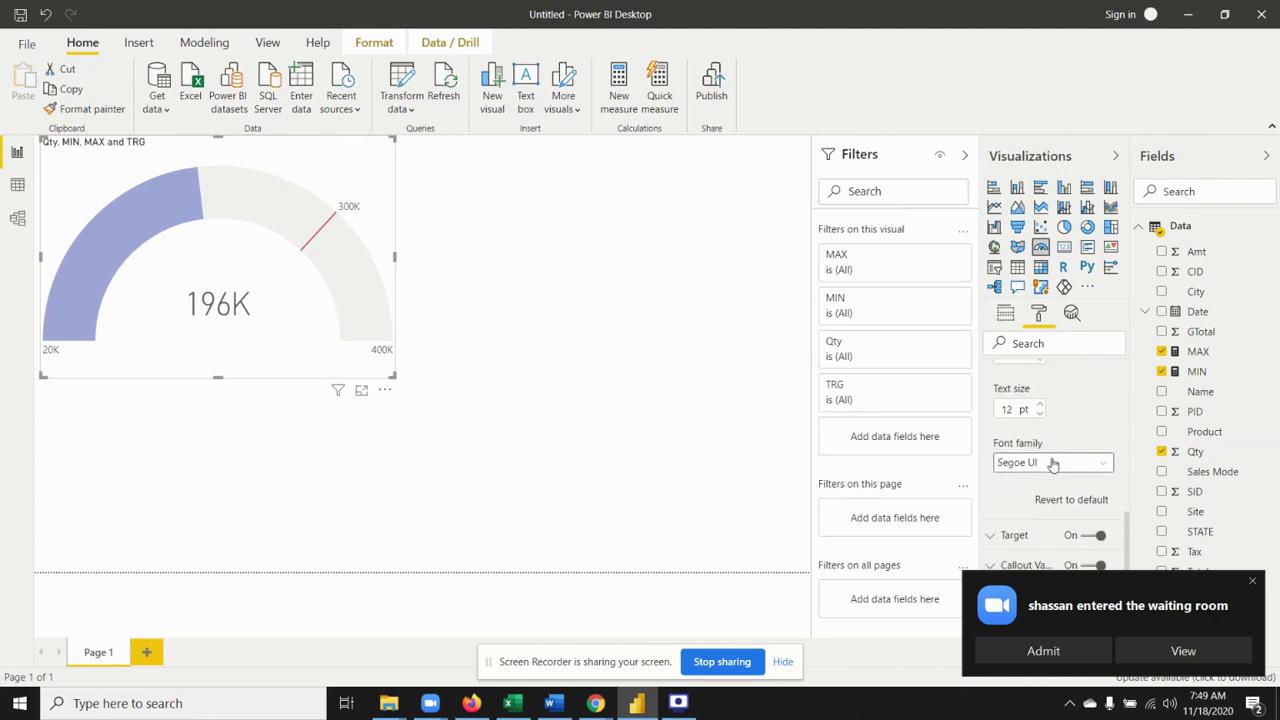
{"action": "scroll", "coordinate": [1052, 465], "scroll_direction": "up", "scroll_amount": 2}
{"action": "scroll", "coordinate": [1052, 467], "scroll_direction": "down", "scroll_amount": 1}
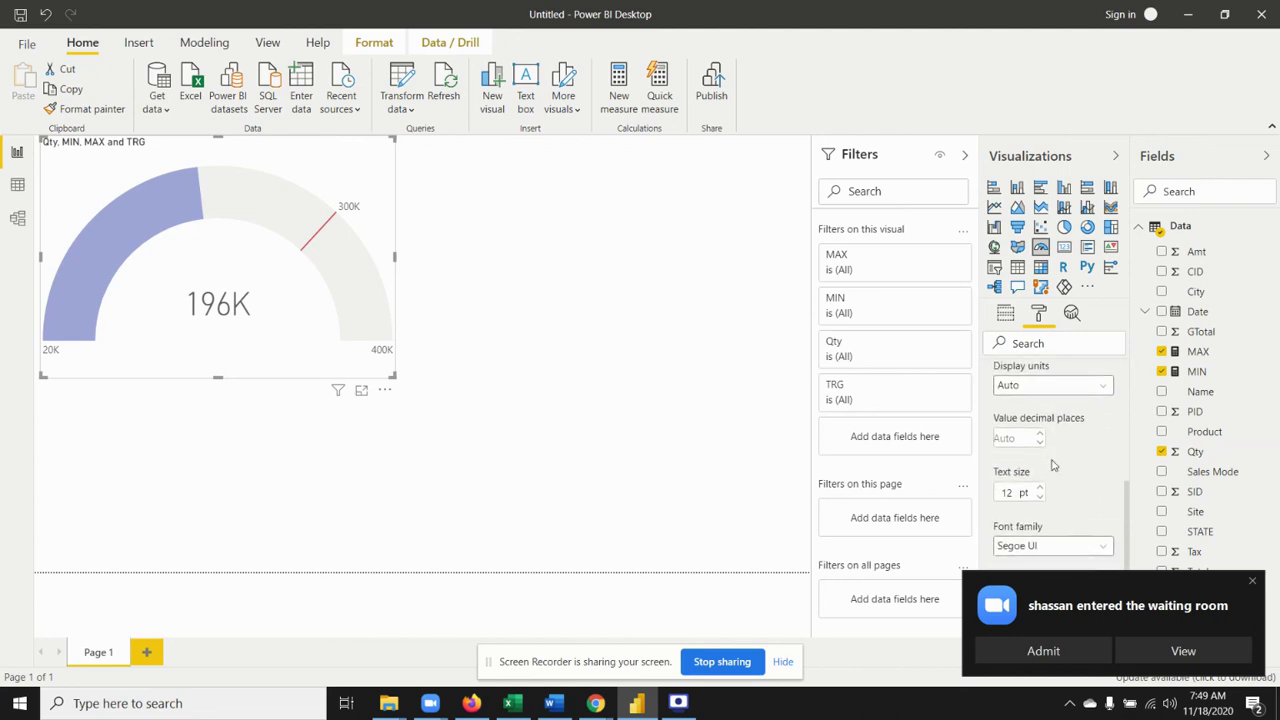
{"action": "left_click", "coordinate": [1033, 388]}
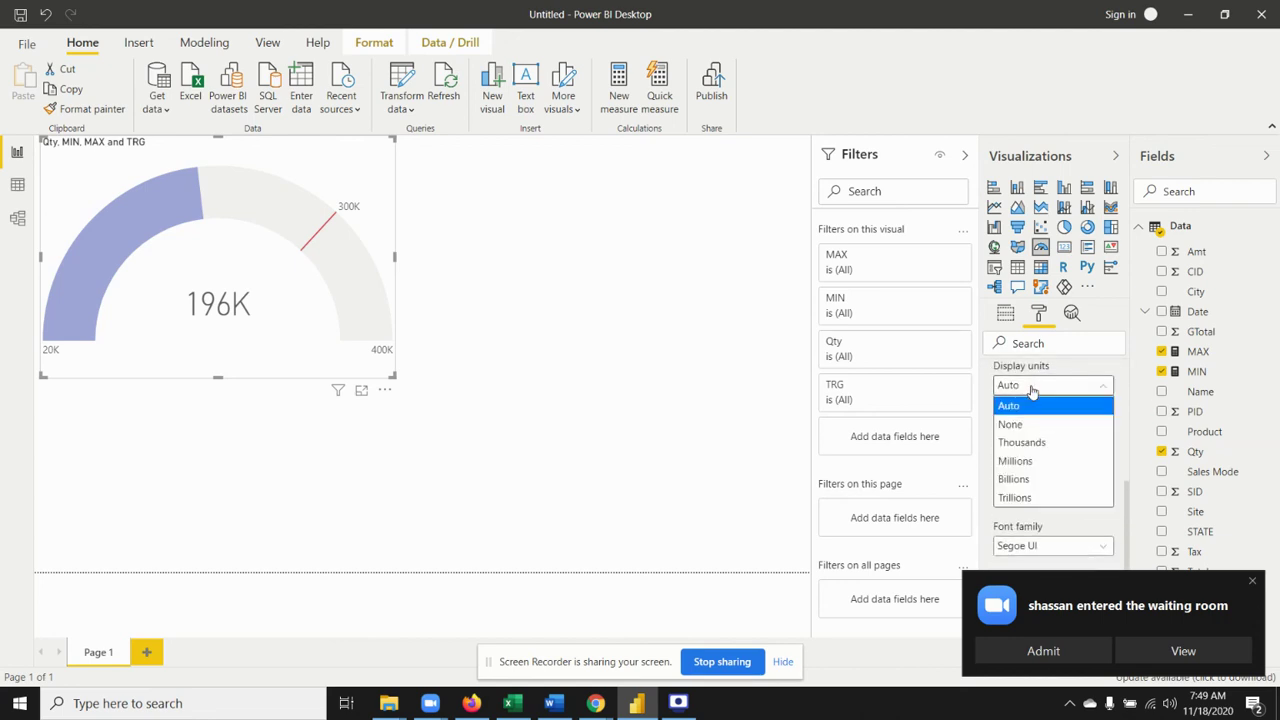
{"action": "left_click", "coordinate": [1047, 442]}
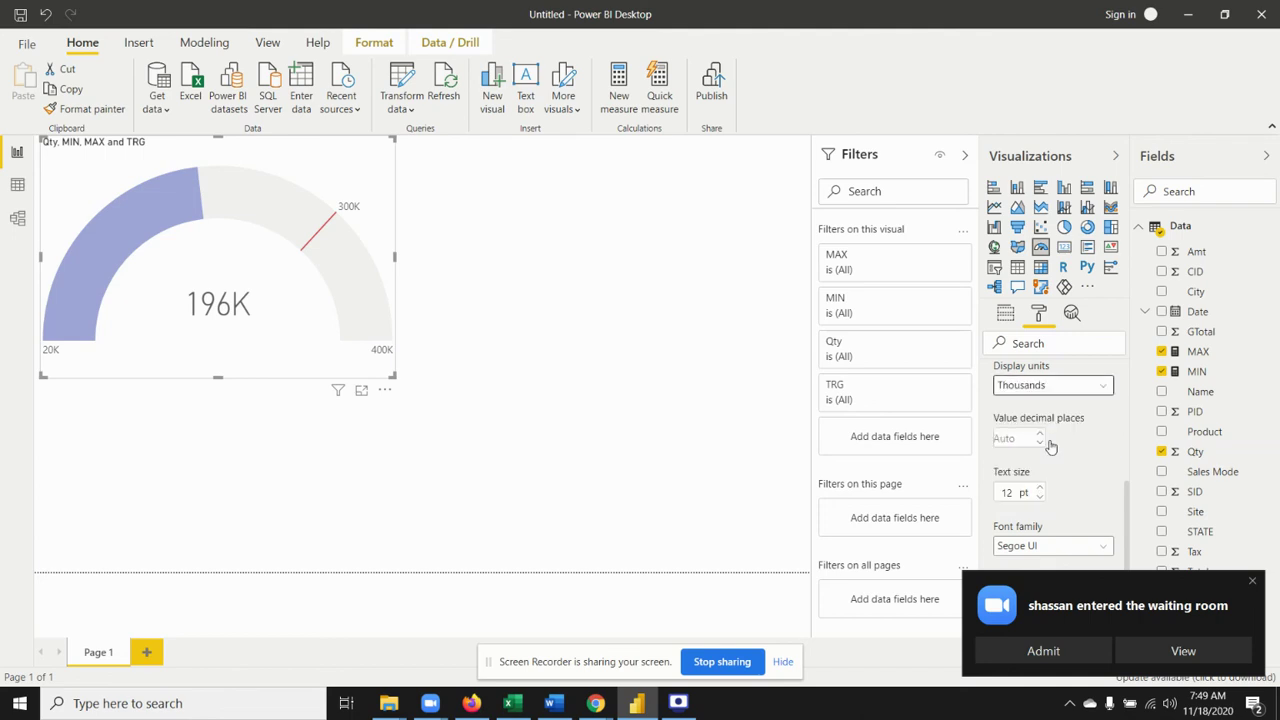
{"action": "left_click", "coordinate": [1034, 390]}
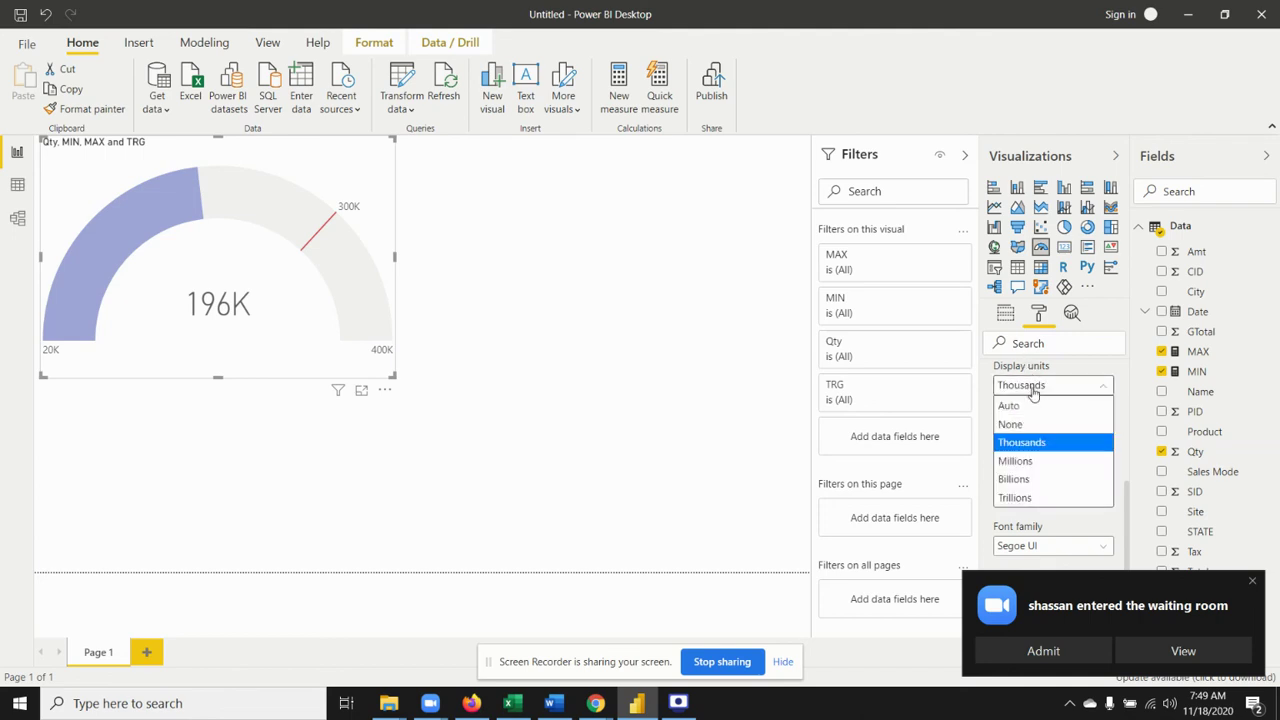
{"action": "left_click", "coordinate": [1035, 462]}
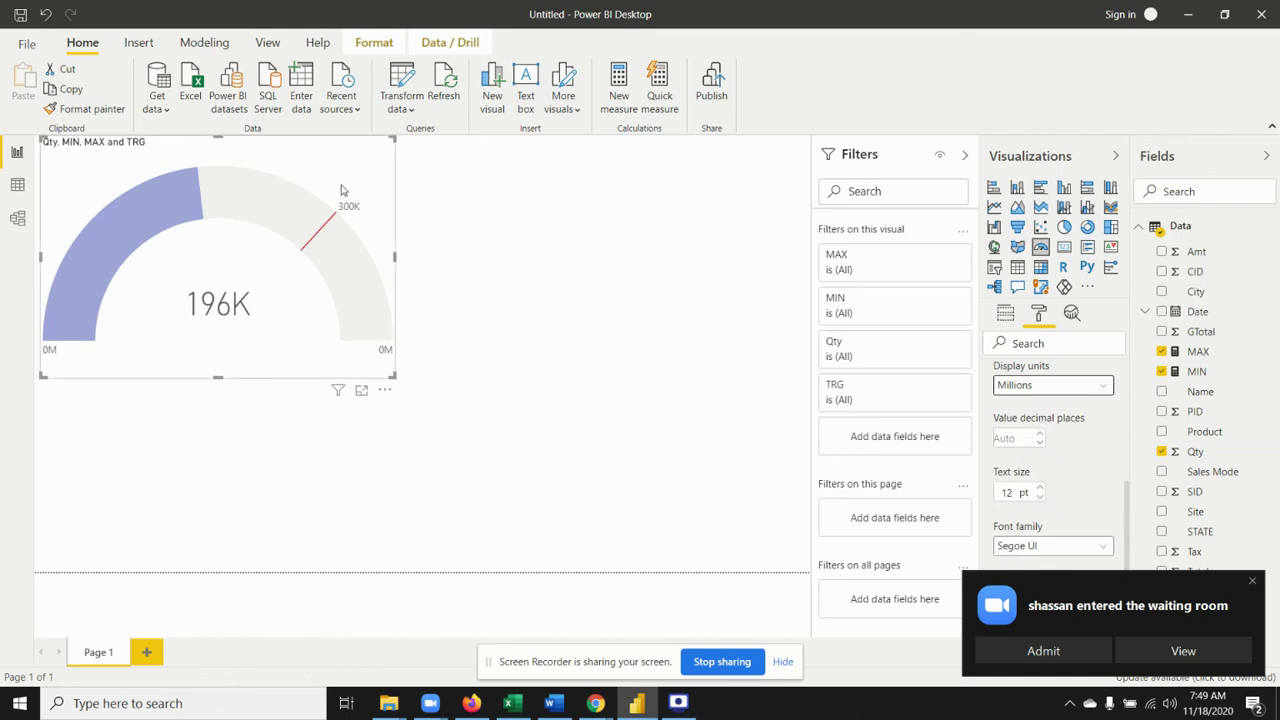
{"action": "mouse_move", "coordinate": [349, 236]}
{"action": "left_click", "coordinate": [1019, 392]}
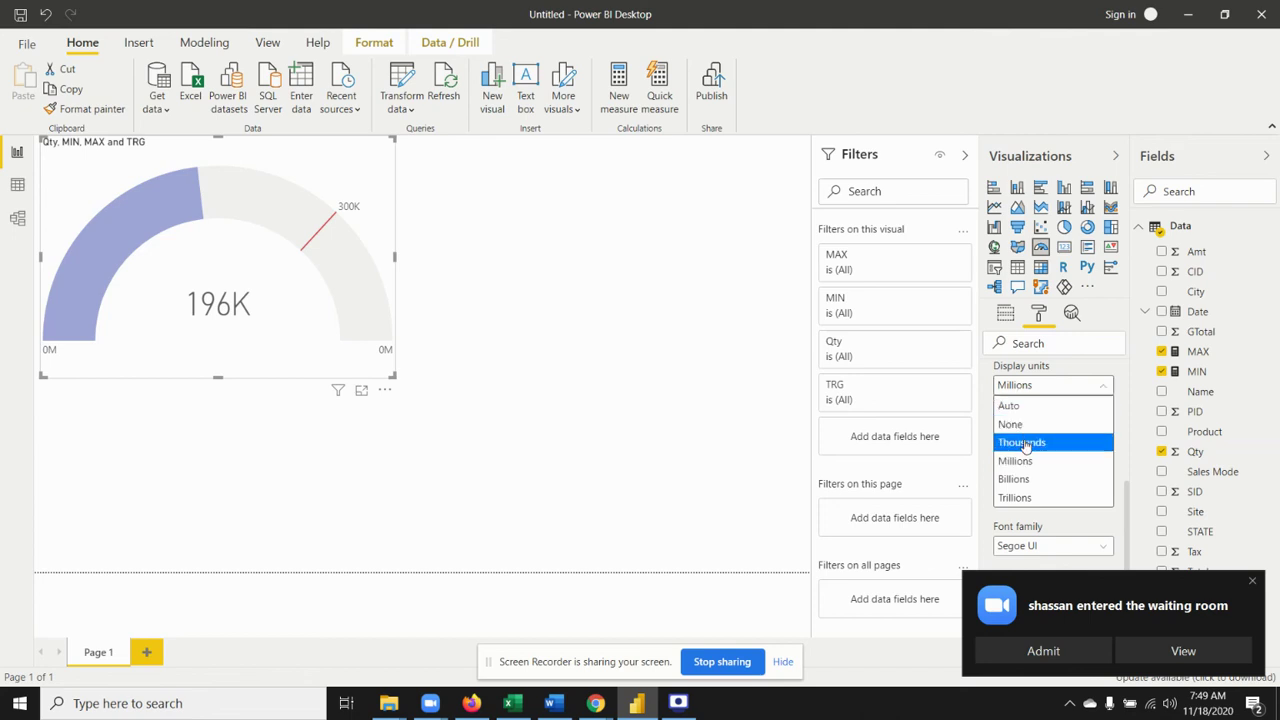
{"action": "left_click", "coordinate": [1019, 428]}
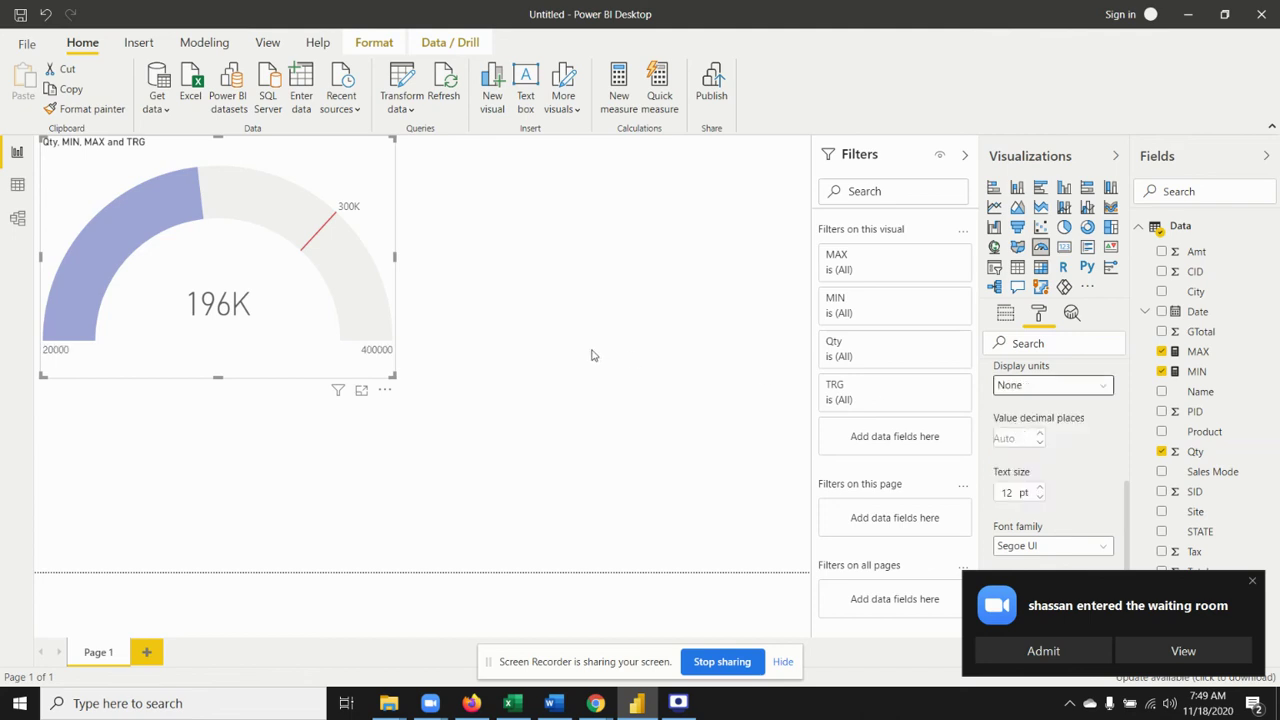
{"action": "left_click", "coordinate": [725, 439]}
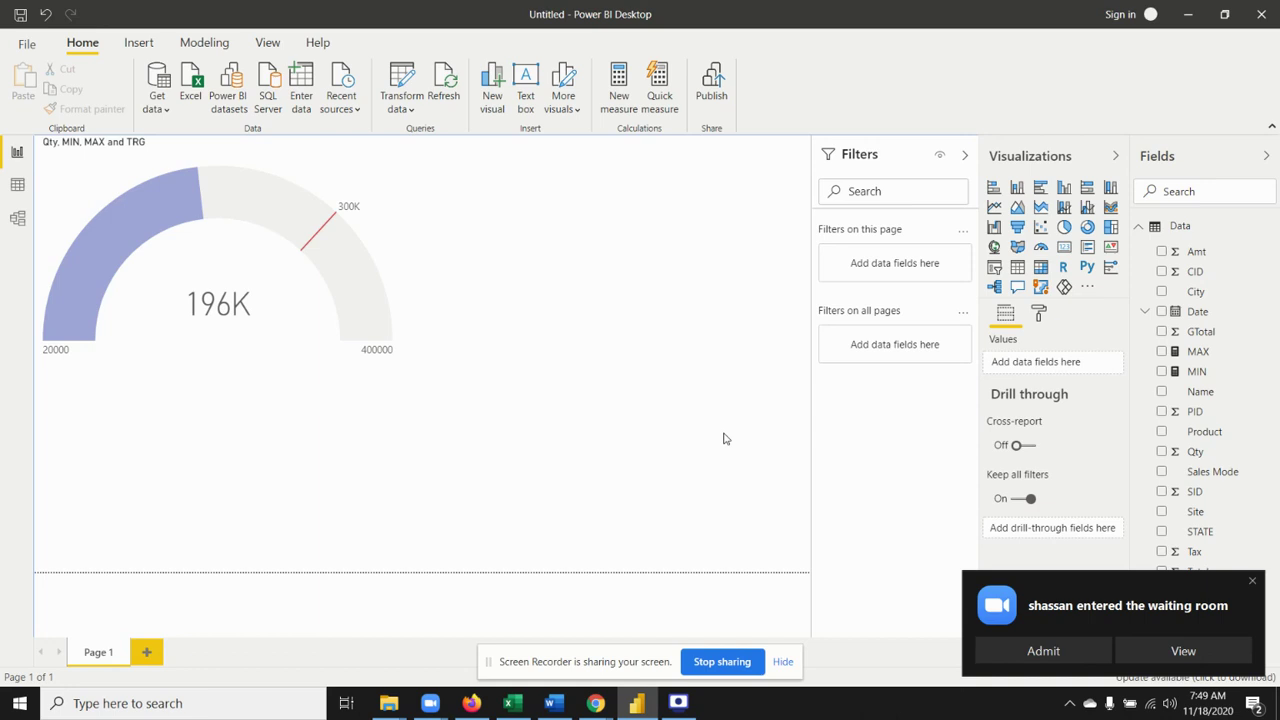
Show the desktop, then bring up the Zoom meeting window and minimize it
{"action": "key", "text": "super+d"}
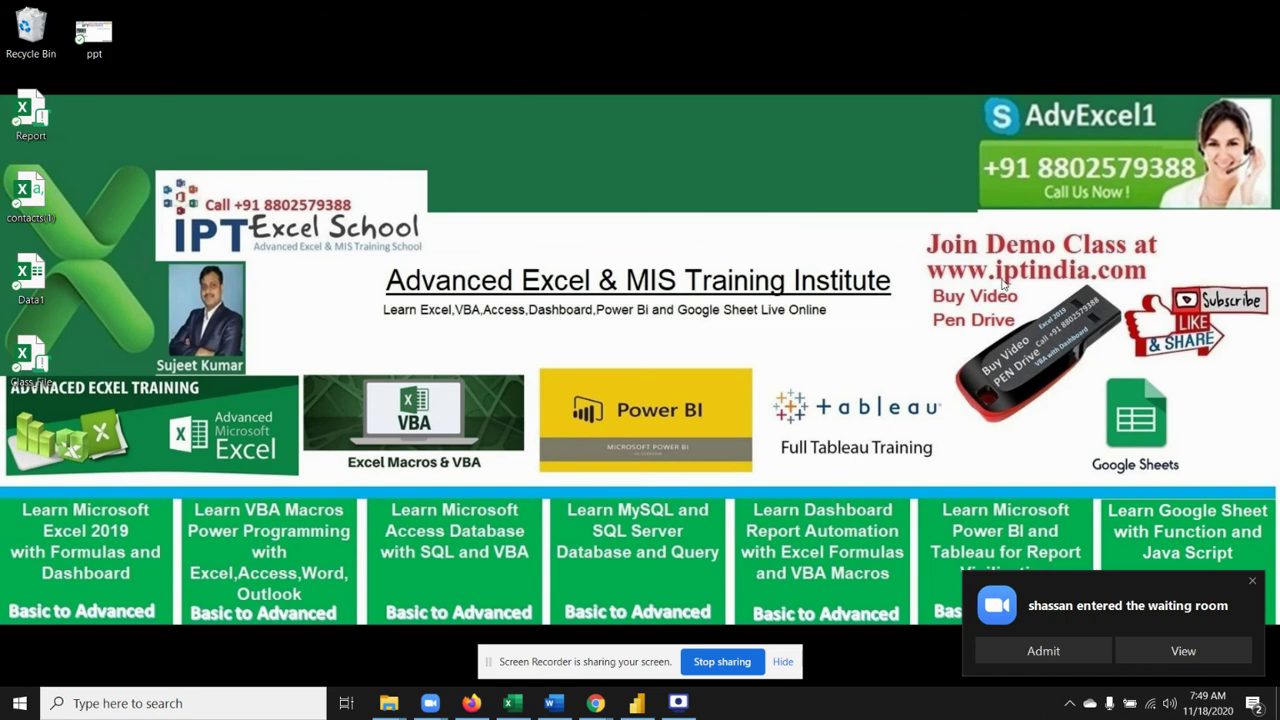
{"action": "mouse_move", "coordinate": [919, 255]}
{"action": "left_mouse_down"}
{"action": "mouse_move", "coordinate": [1155, 284]}
{"action": "mouse_move", "coordinate": [1148, 304]}
{"action": "left_mouse_up"}
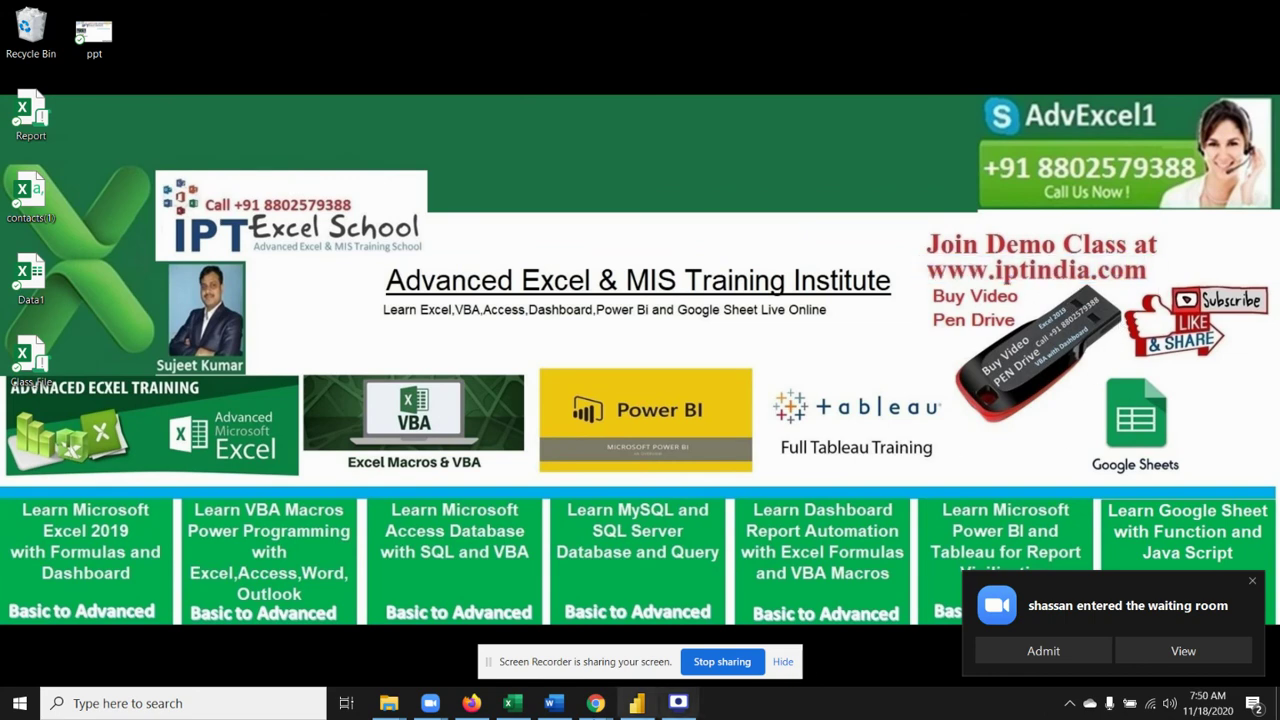
{"action": "mouse_move", "coordinate": [430, 703]}
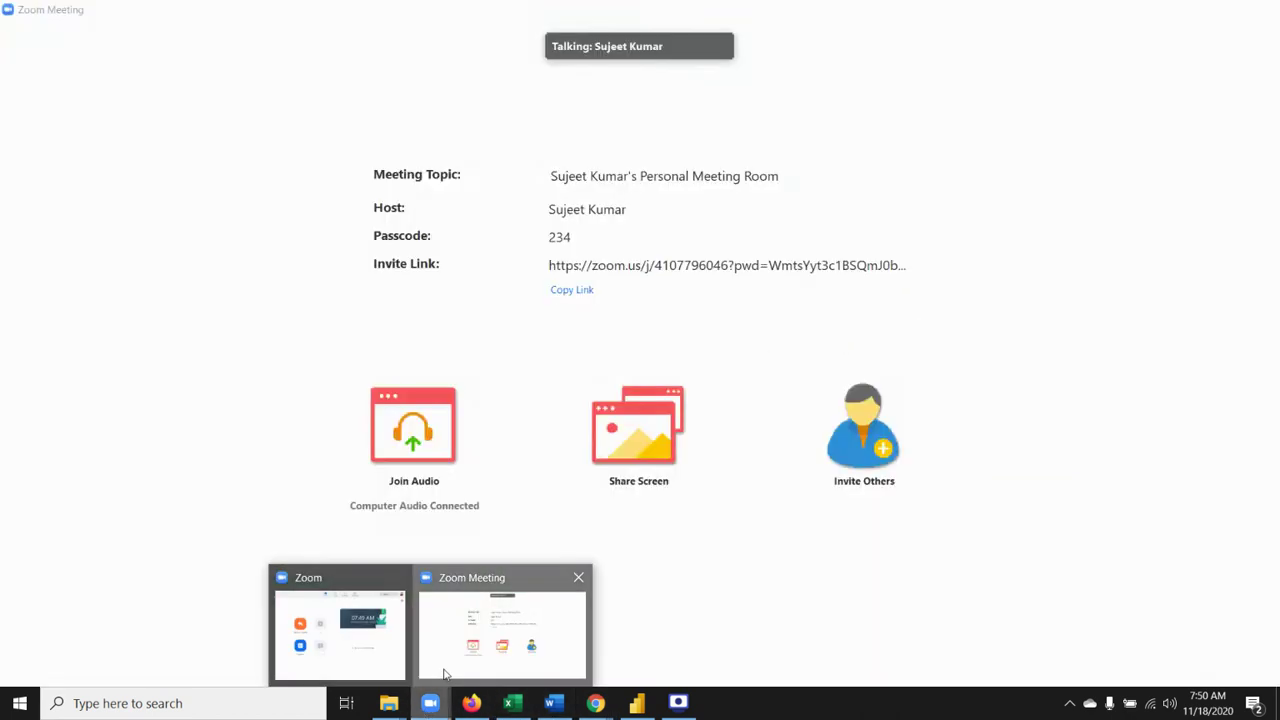
{"action": "left_click", "coordinate": [477, 607]}
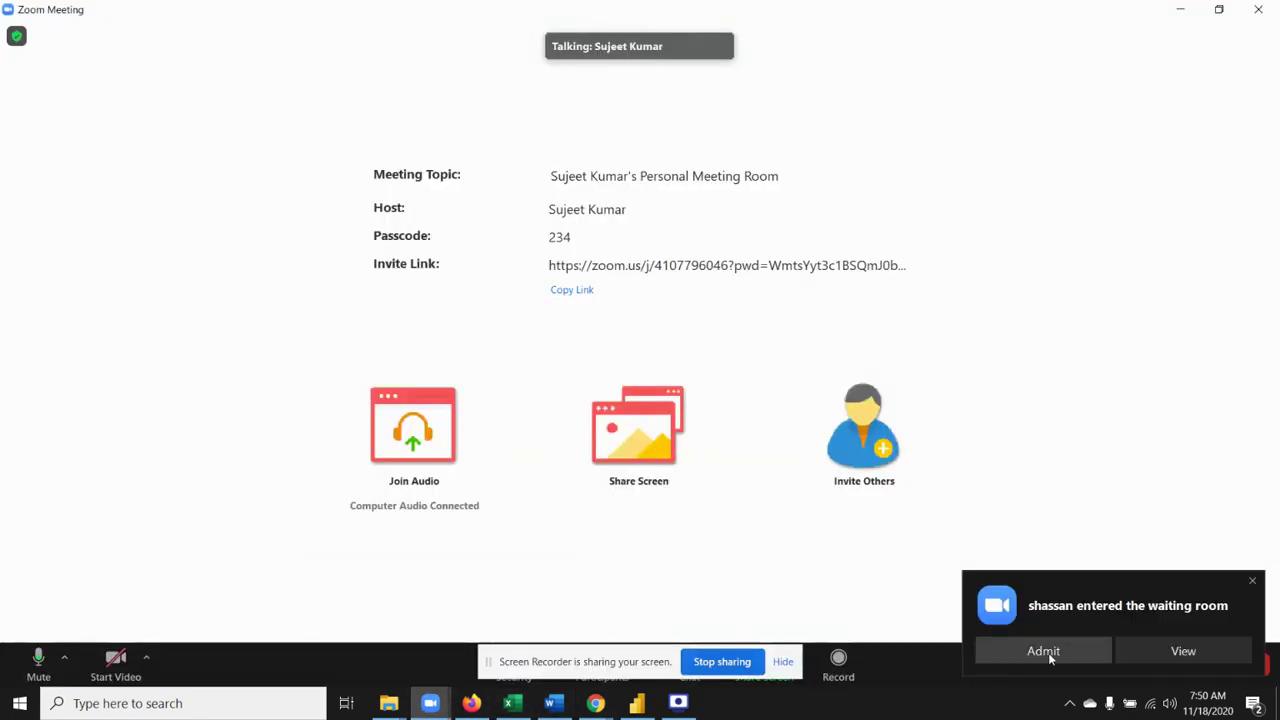
{"action": "left_click", "coordinate": [430, 703]}
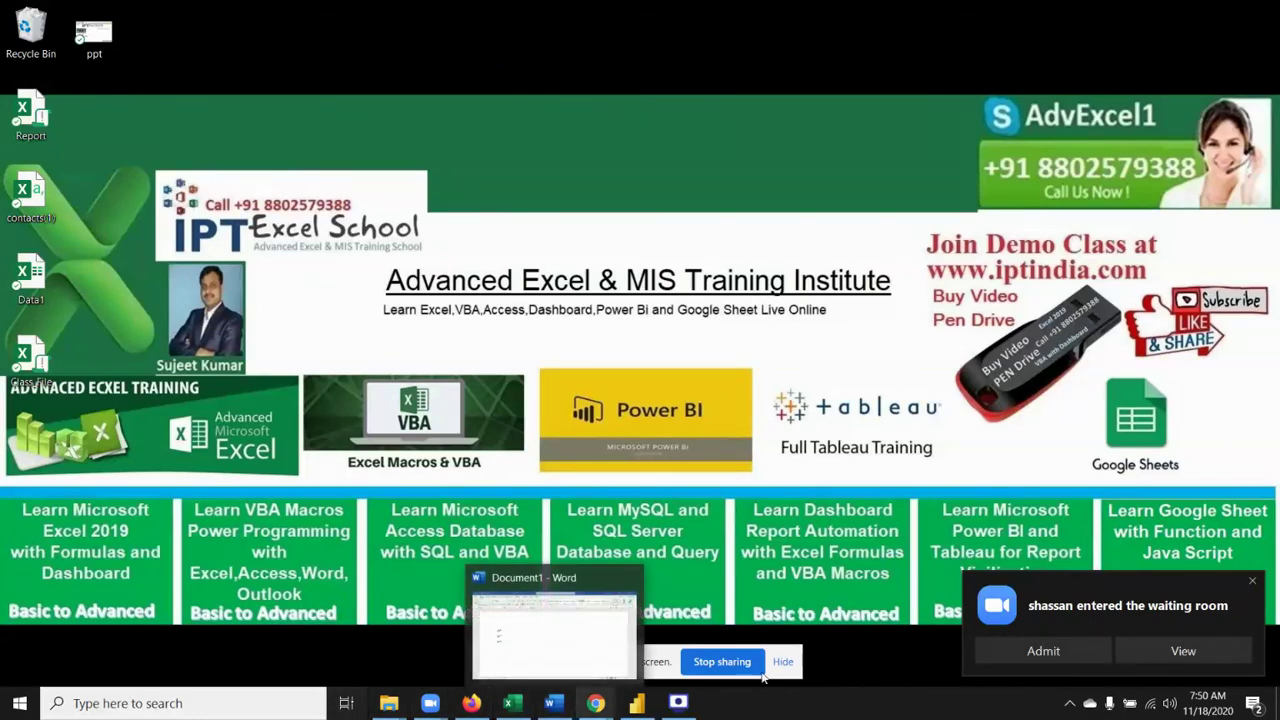